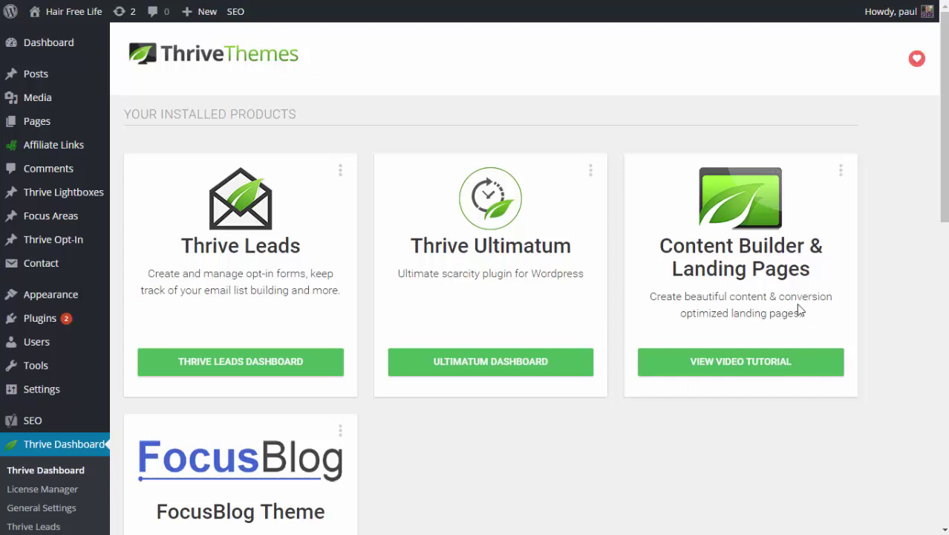
Start a new Thrive Ultimatum campaign using the Build from scratch template
left_click(466, 360)
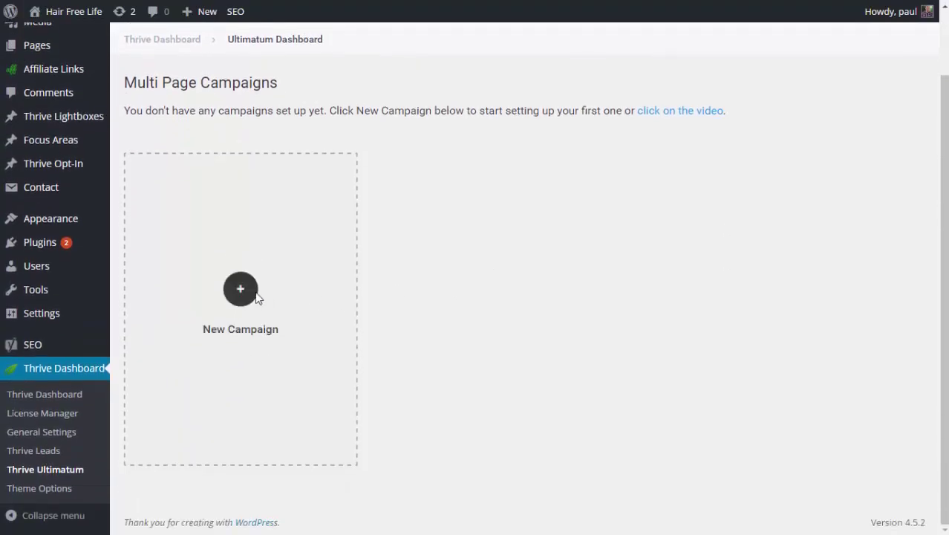
left_click(254, 296)
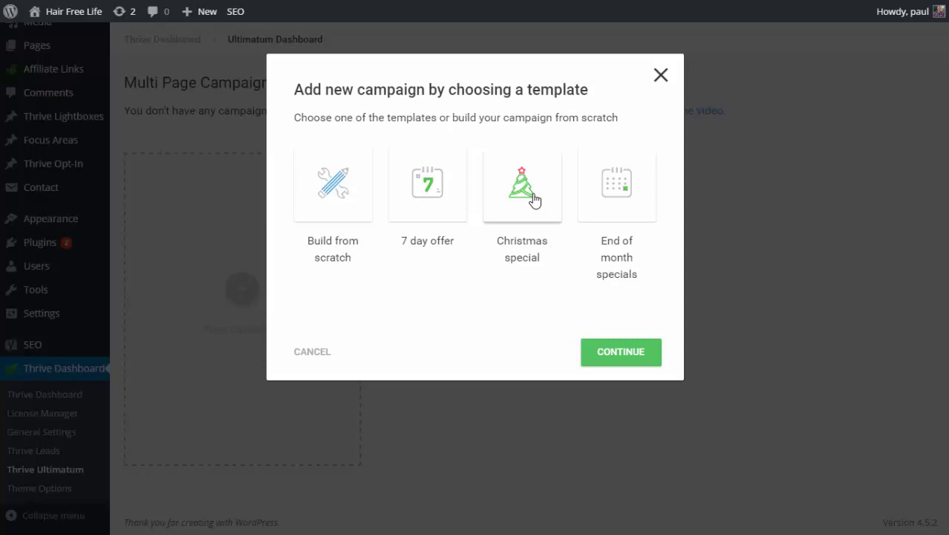
left_click(342, 189)
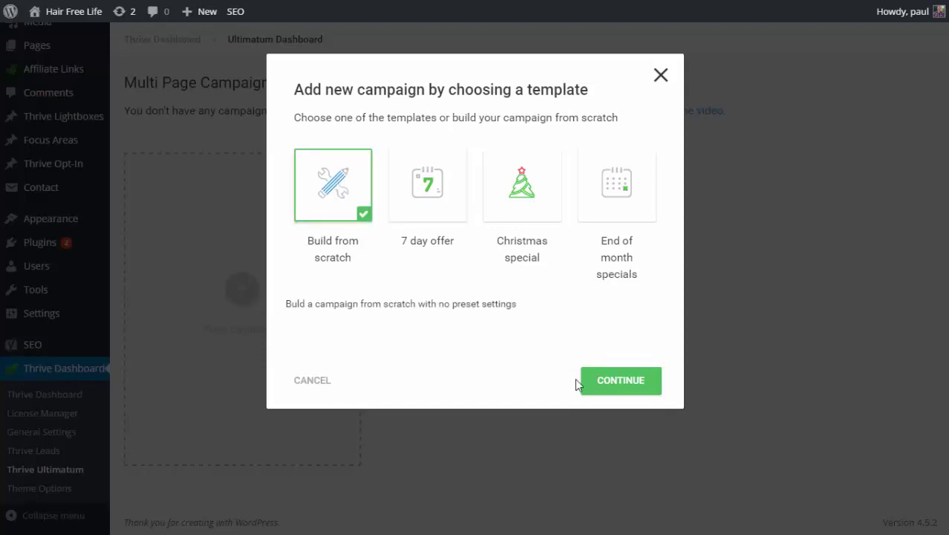
left_click(609, 379)
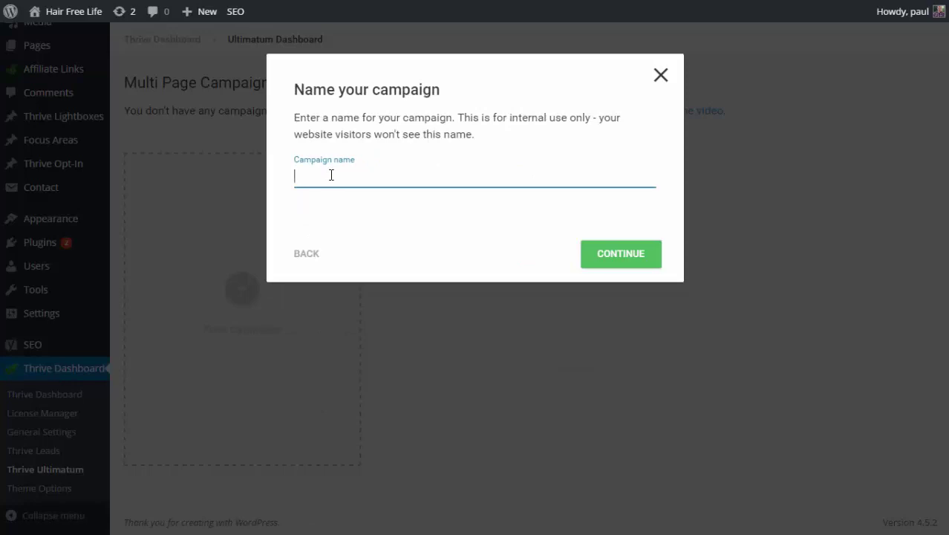
Name the campaign "Ultimatum Evergreen" and continue to its settings page
type("Ultimat")
type("um S")
key("BackSpace")
type("EVer")
key("BackSpace")
key("BackSpace")
key("BackSpace")
type("vergreen")
left_click(626, 260)
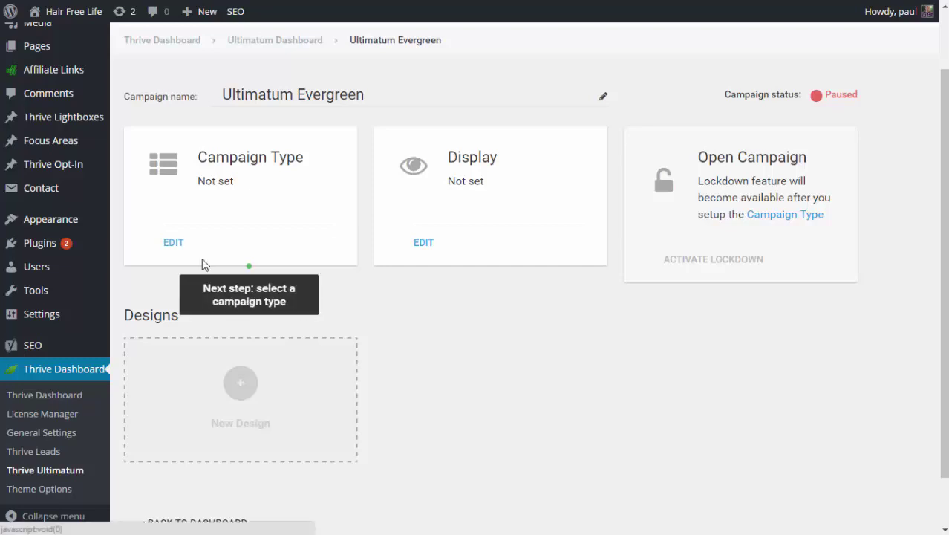
Set the campaign type to Site wide Evergreen campaign with a duration of 5 days
left_click(171, 244)
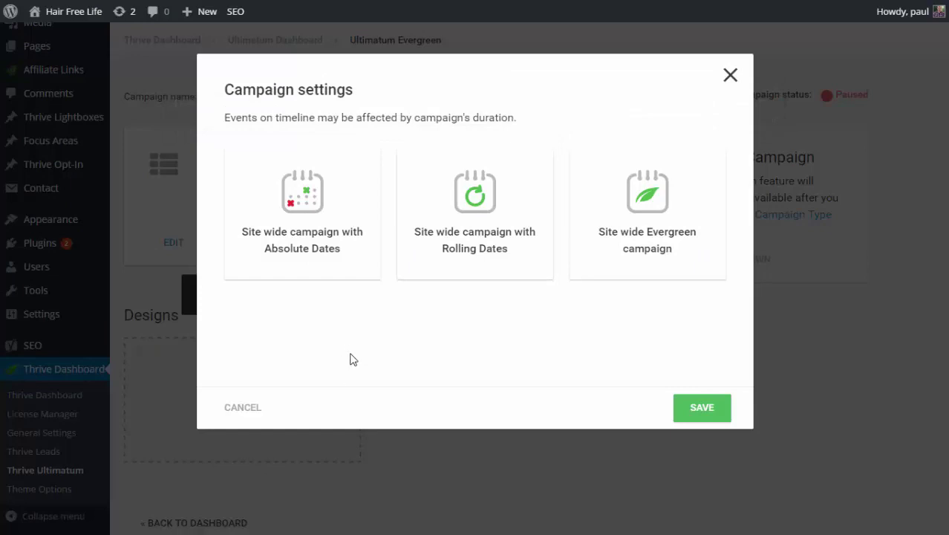
mouse_move(311, 254)
mouse_move(527, 250)
left_click(675, 214)
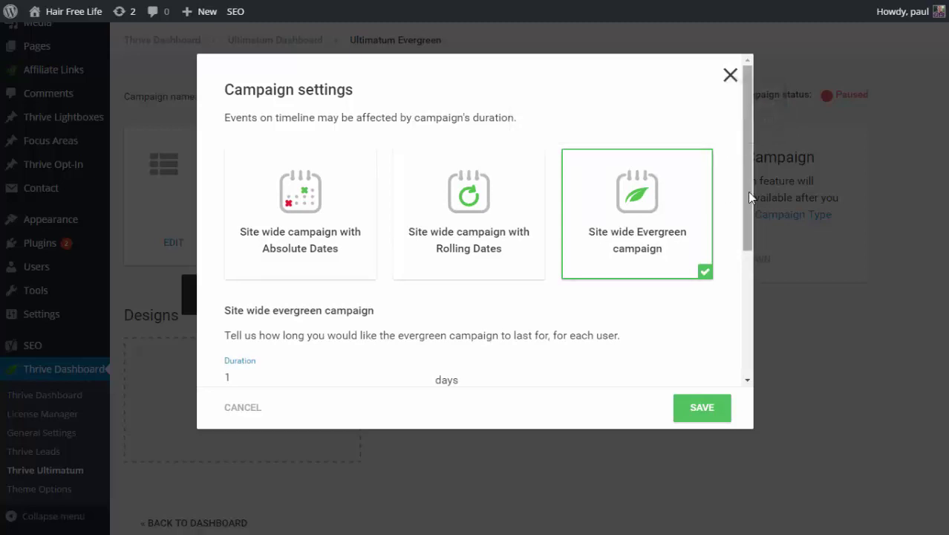
scroll(747, 191, "down", 2)
left_click_drag(237, 257, 190, 254)
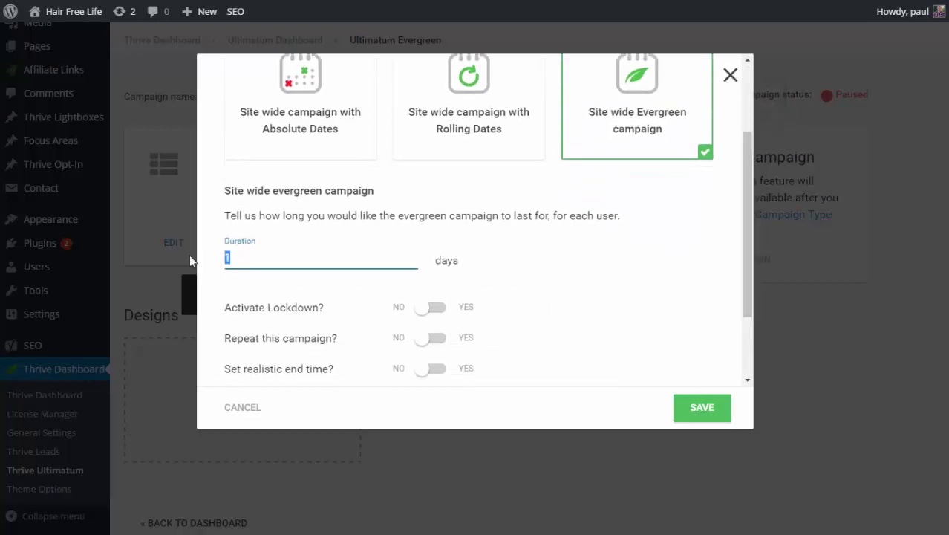
type("5")
left_click(627, 263)
Try the Thrive Leads Conversion trigger type and review its lead group and shortcode options
scroll(627, 263, "down", 1)
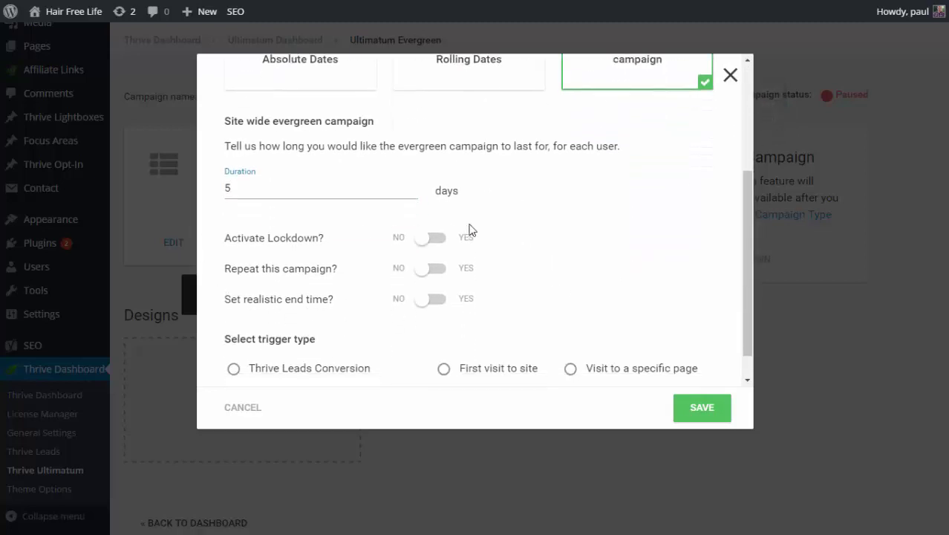
scroll(744, 214, "down", 1)
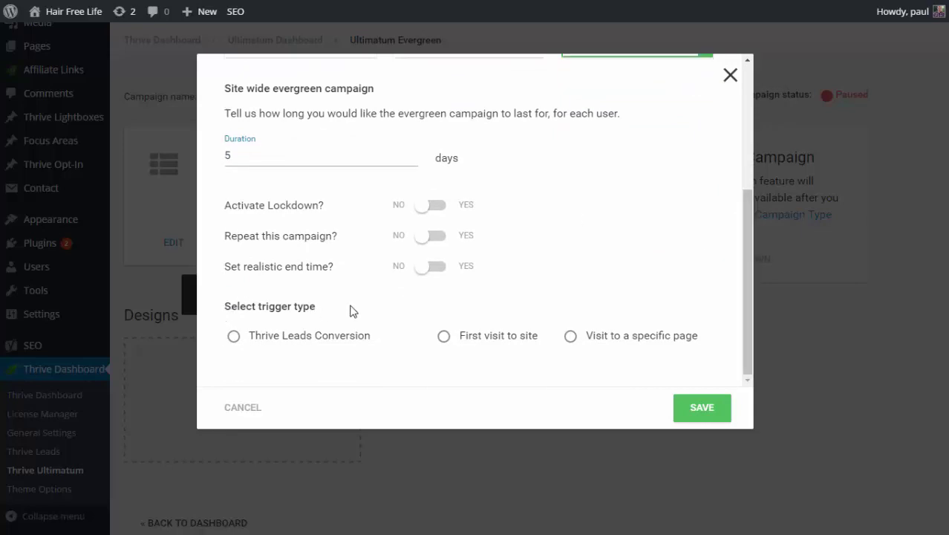
left_click(234, 338)
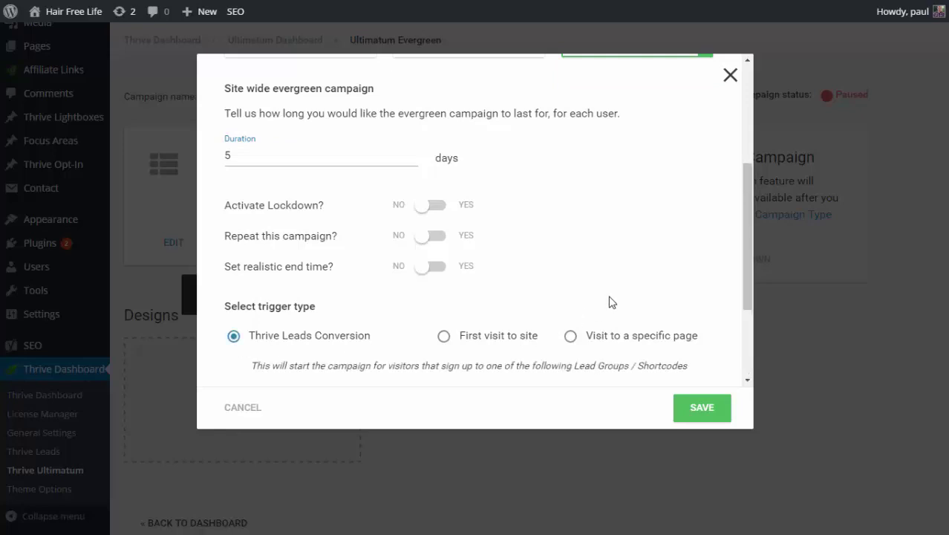
left_click_drag(747, 271, 738, 318)
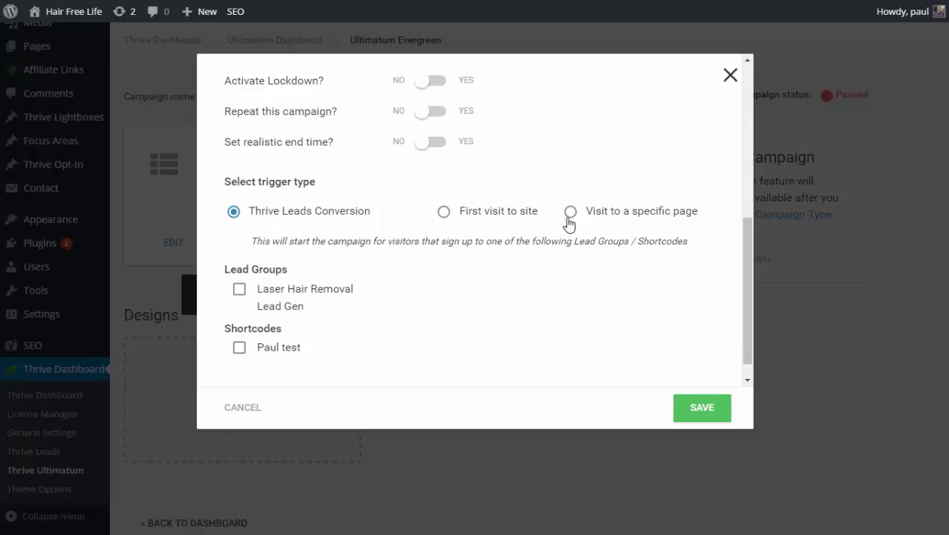
Compare the first-visit and specific-page triggers, keep First visit to site, and save the campaign settings
left_click(445, 213)
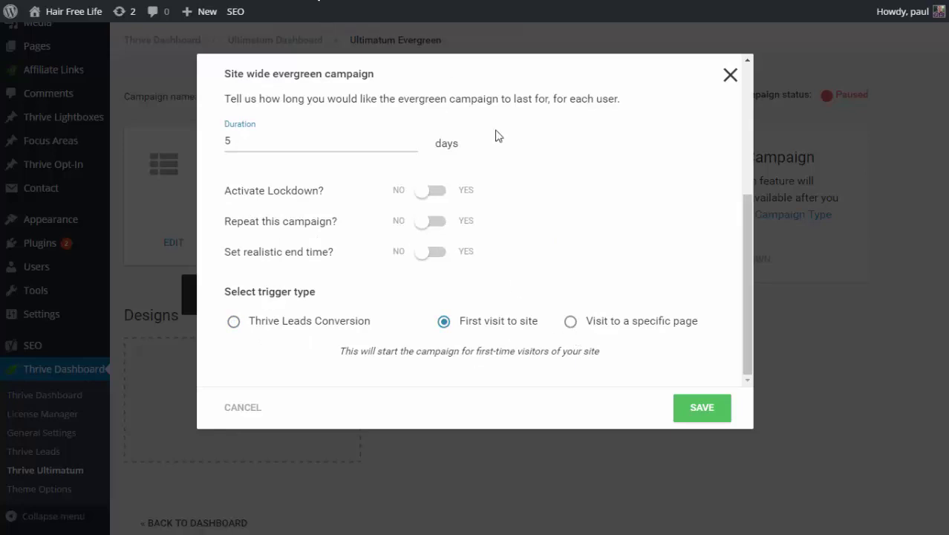
left_click(570, 324)
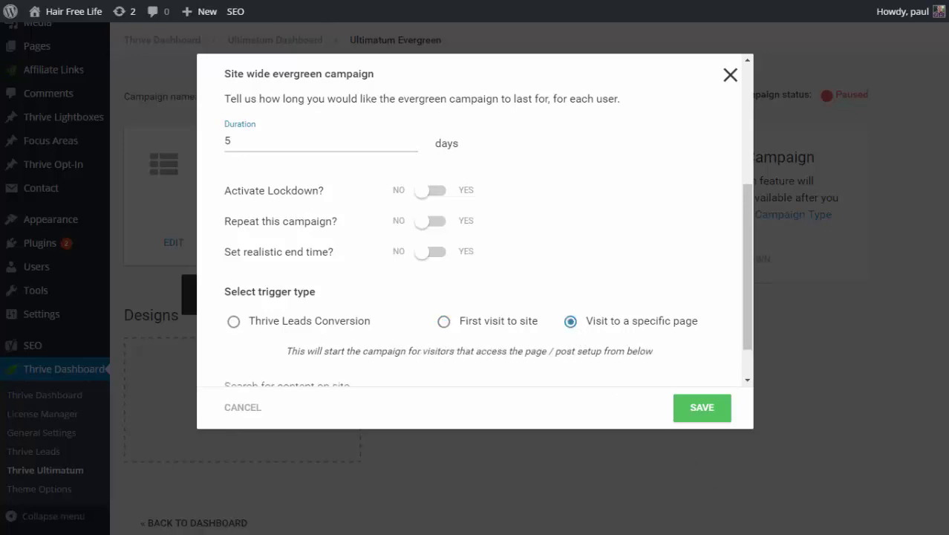
left_click(444, 322)
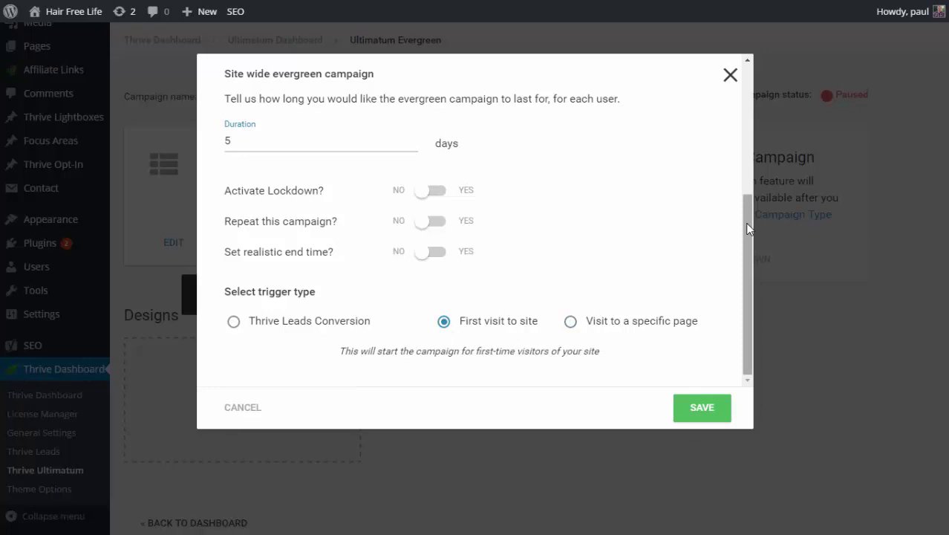
left_click(714, 418)
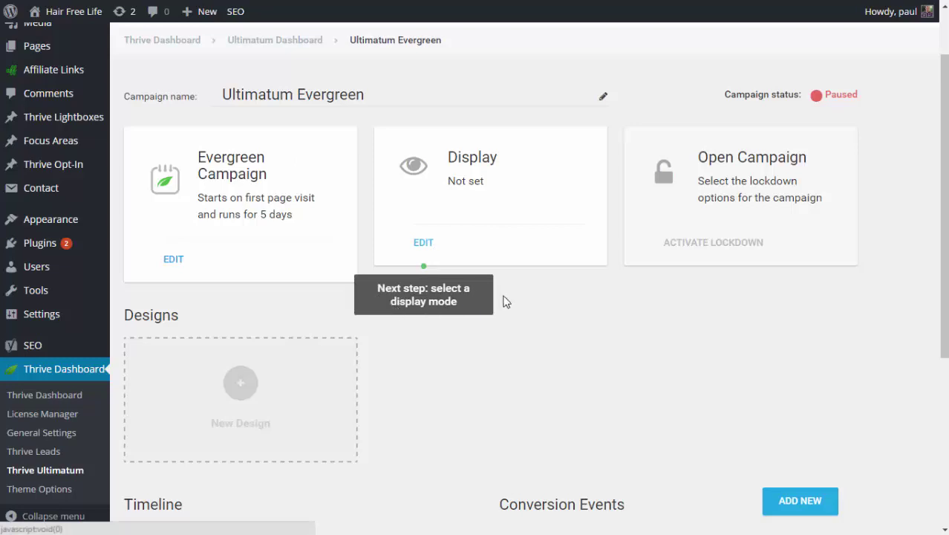
Open the campaign's display settings and examine the display logic options for posts, pages, page templates, post types and archive pages
left_click(424, 244)
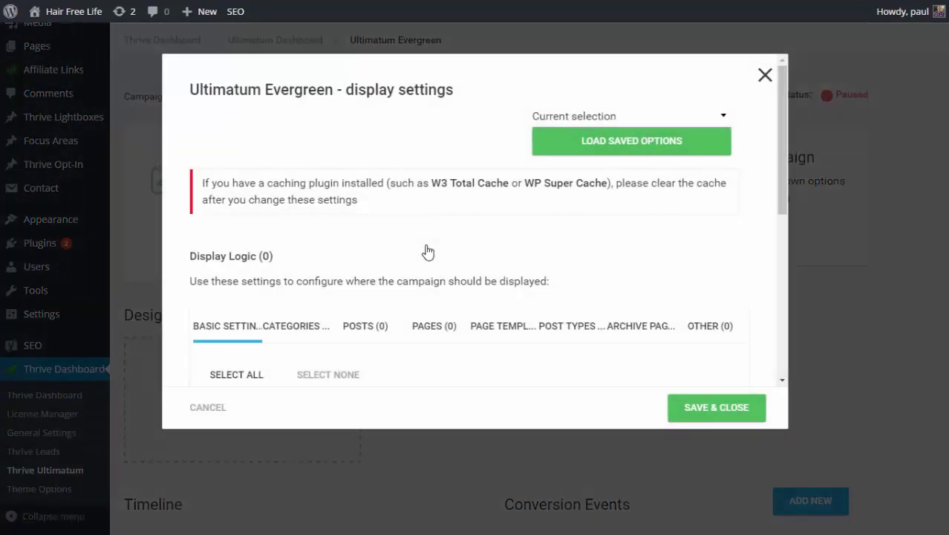
scroll(786, 226, "down", 1)
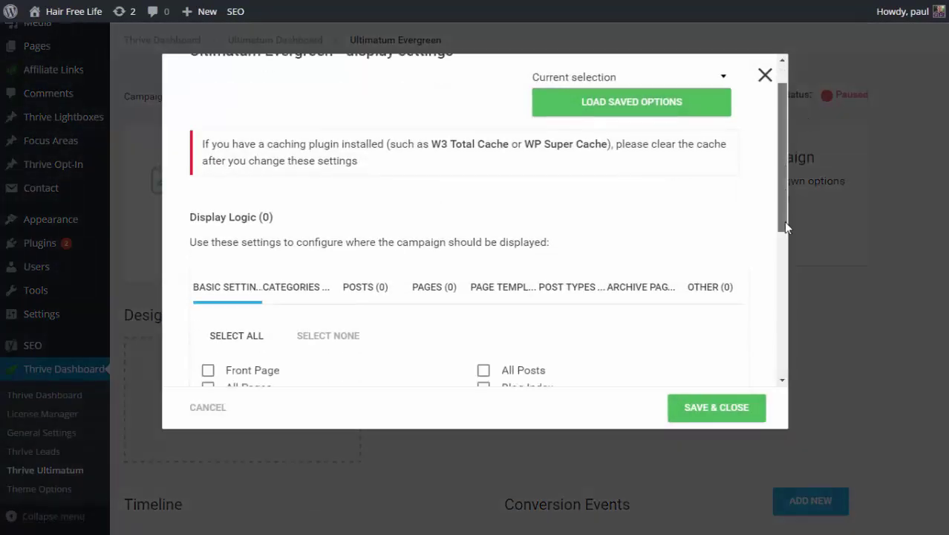
scroll(786, 227, "down", 8)
scroll(776, 112, "up", 9)
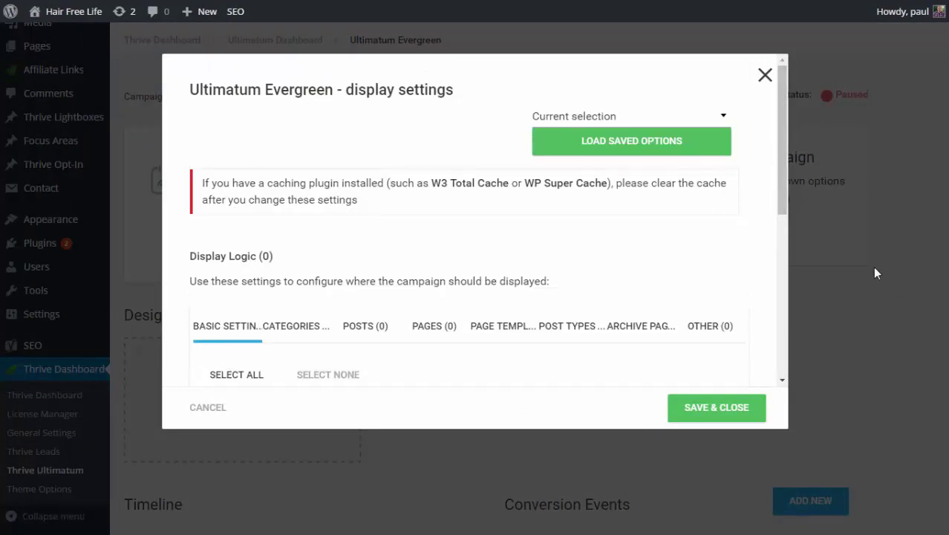
scroll(309, 347, "down", 4)
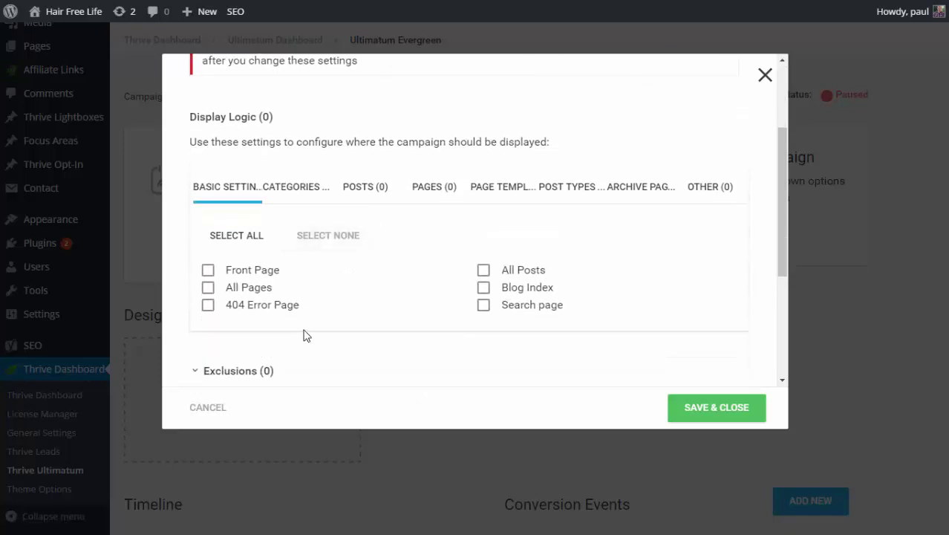
left_click(360, 191)
left_click(440, 187)
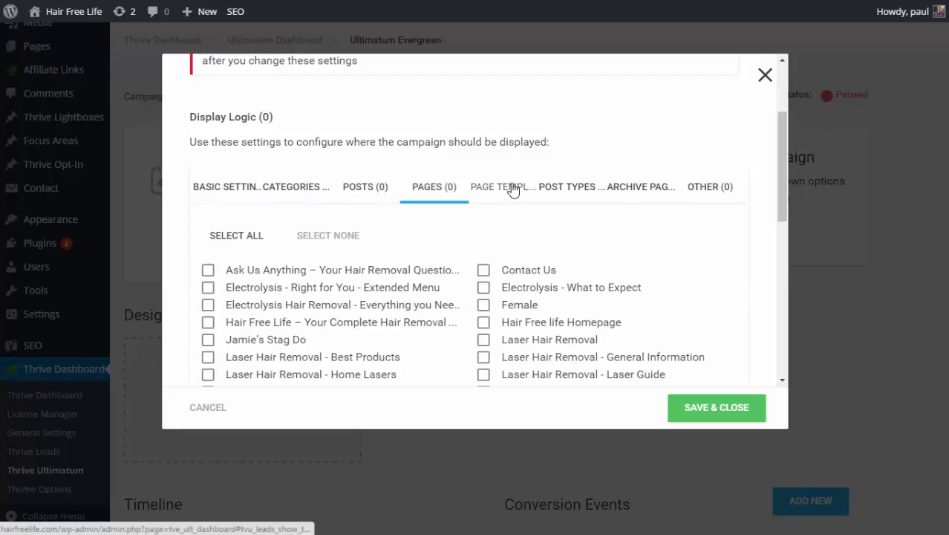
left_click(512, 190)
left_click(574, 187)
left_click(638, 189)
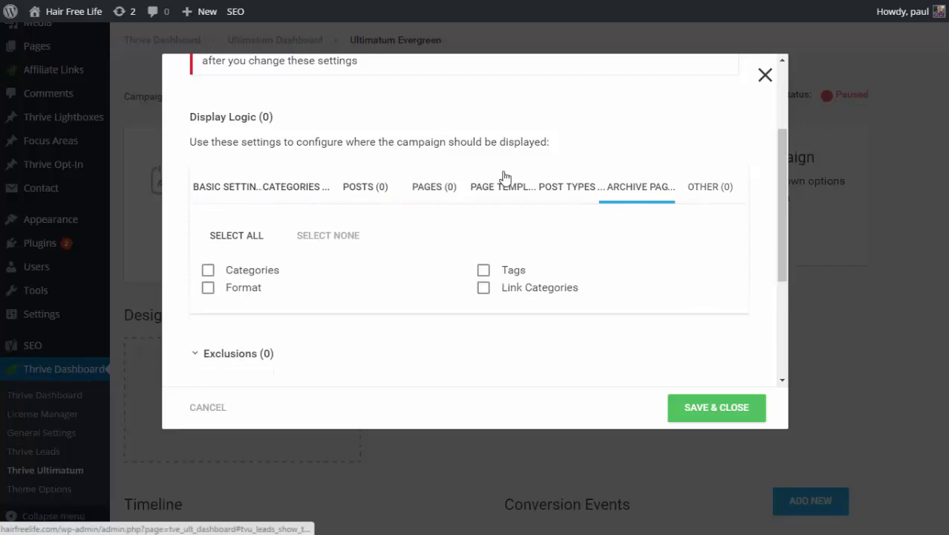
Display the campaign on the Front Page, All Pages and All Posts, and save the display settings
left_click(223, 187)
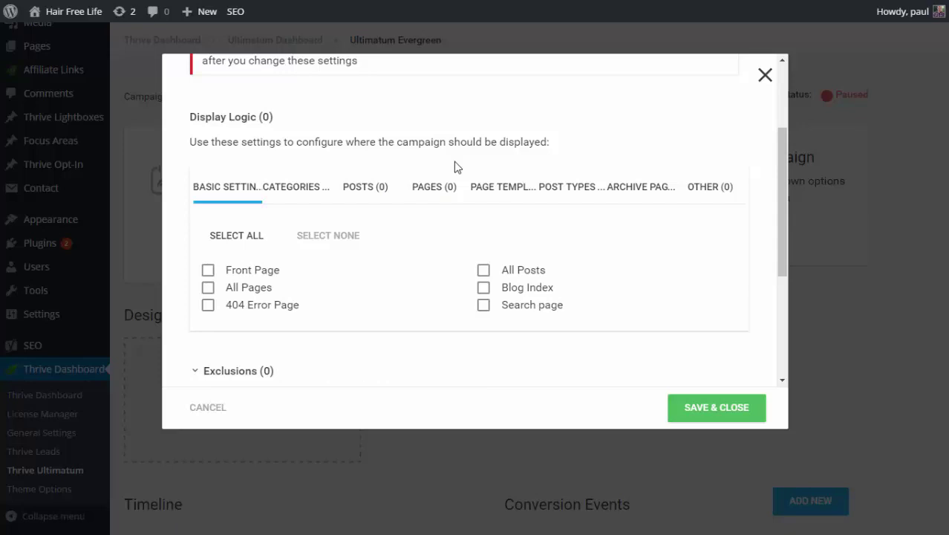
left_click(208, 270)
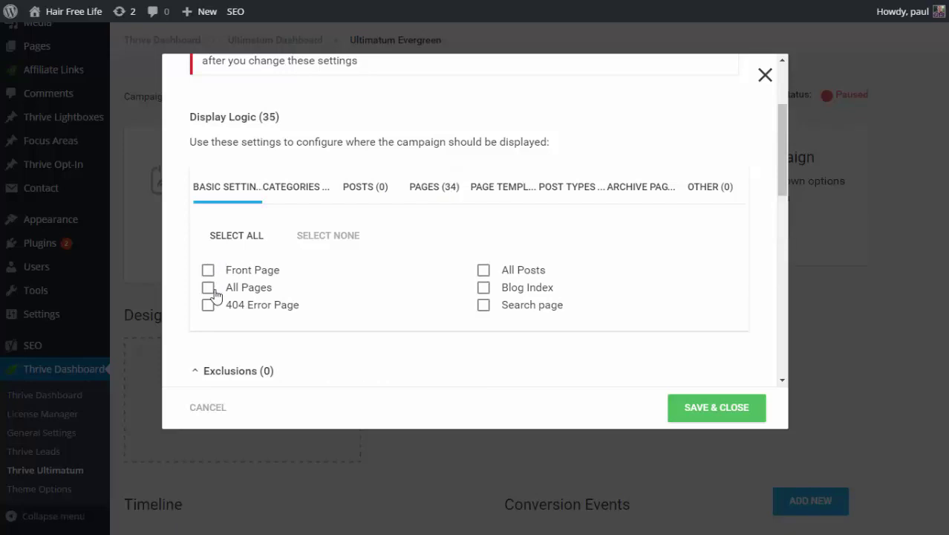
left_click(209, 288)
left_click(487, 272)
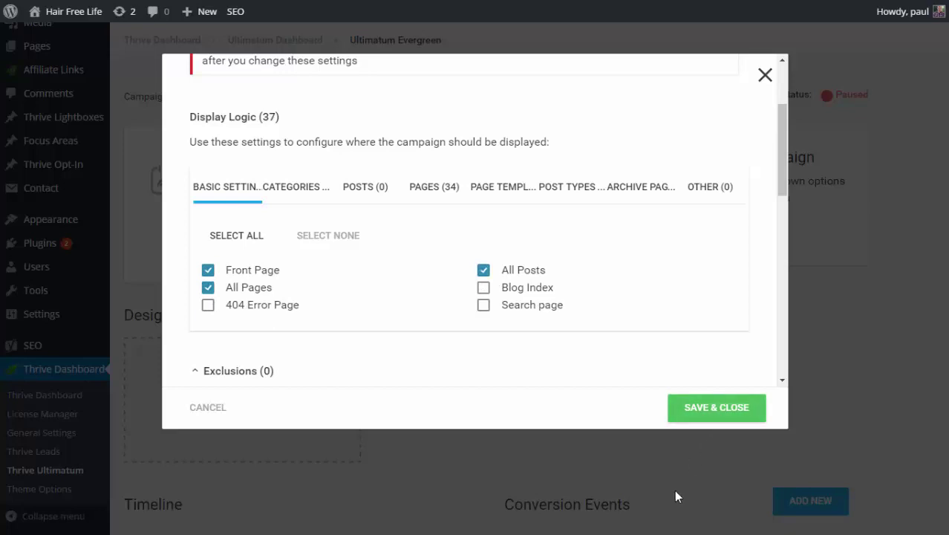
left_click(716, 409)
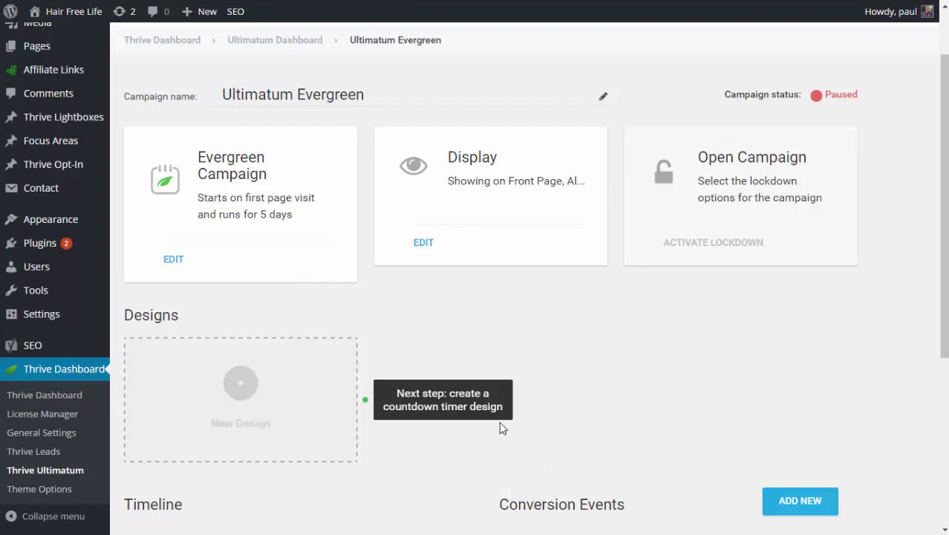
Add a new Top ribbon countdown design to the campaign
scroll(587, 356, "down", 2)
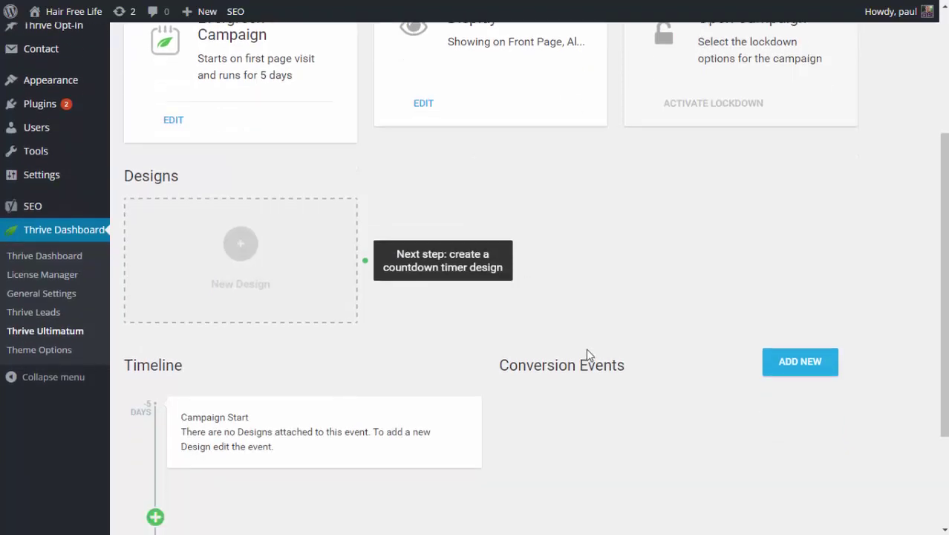
left_click(236, 246)
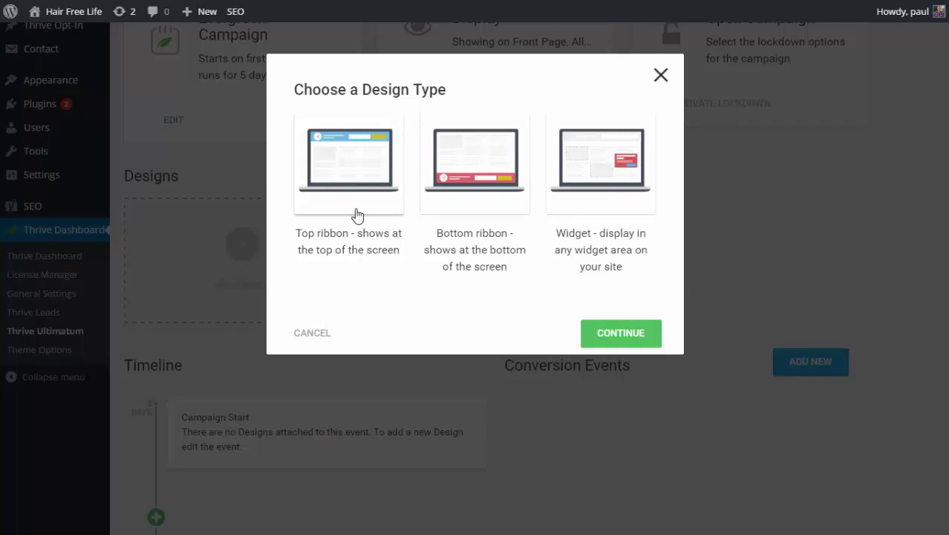
left_click(328, 197)
left_click(631, 339)
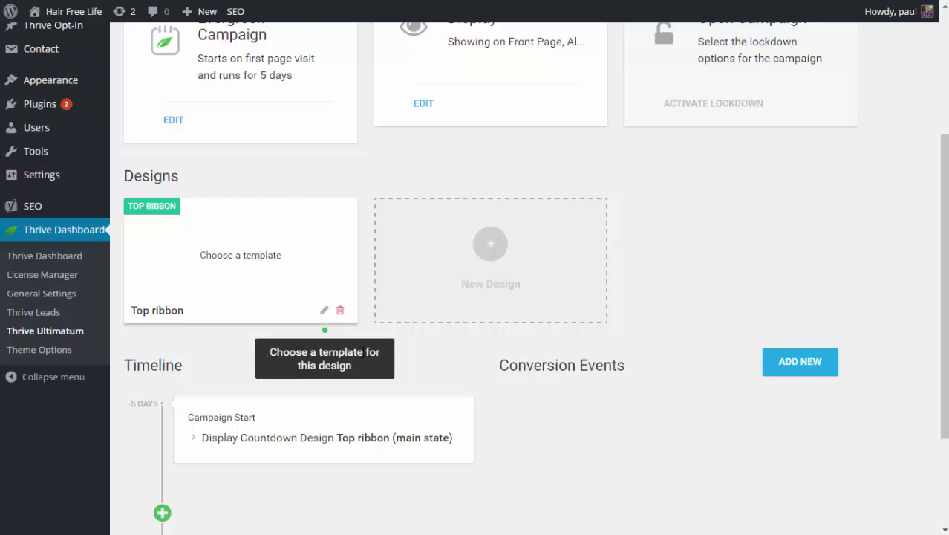
Open the top ribbon design for editing and apply the Ribbon Set 004 template
left_click(326, 312)
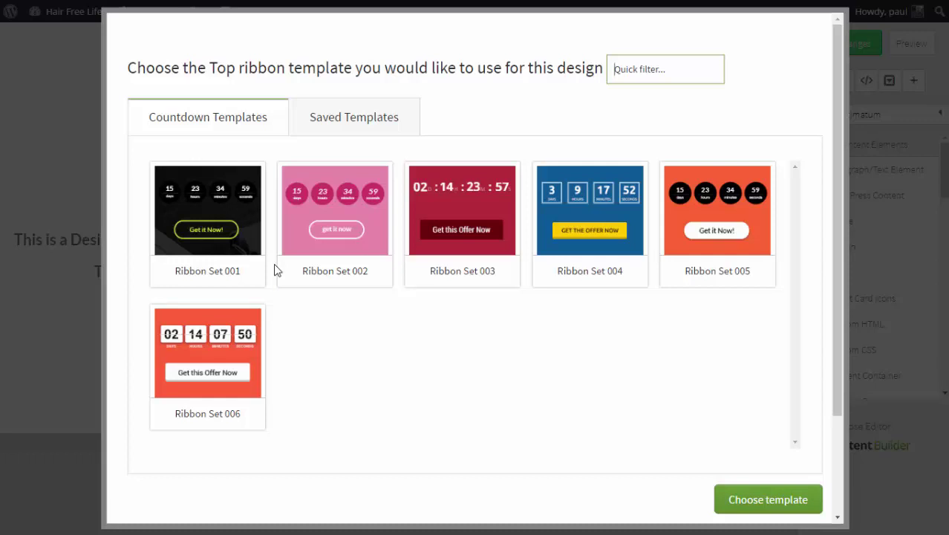
left_click(629, 217)
left_click(772, 500)
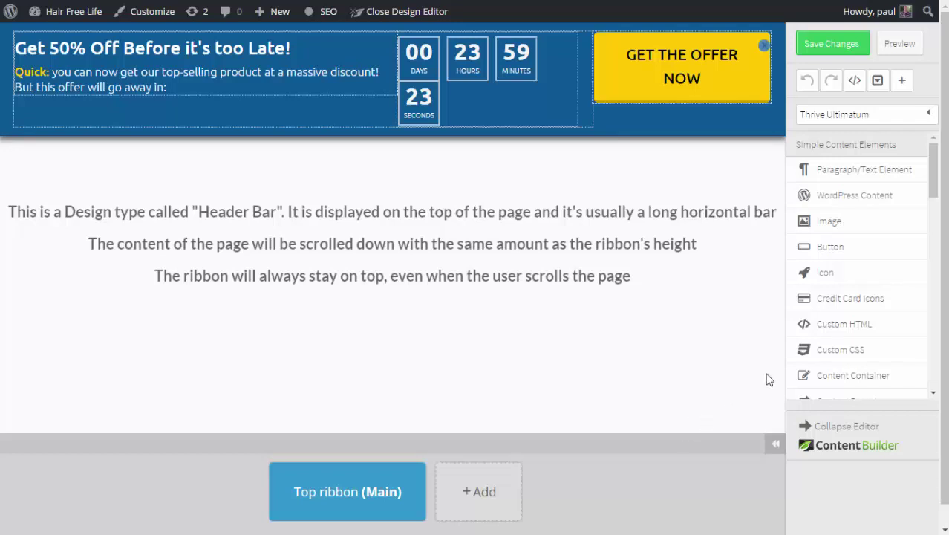
Collapse the editor sidebar and change the ribbon's background to a very light grey
left_click(803, 426)
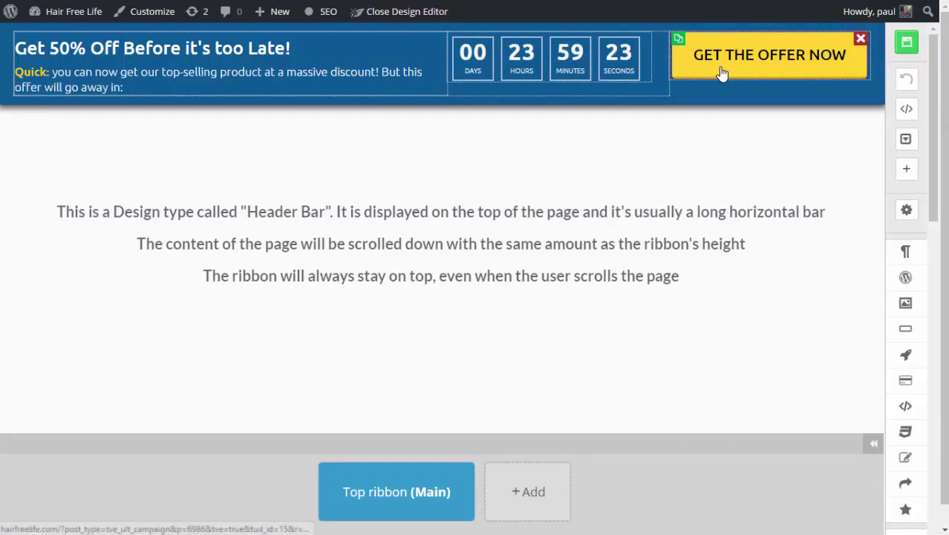
left_click_drag(568, 59, 468, 28)
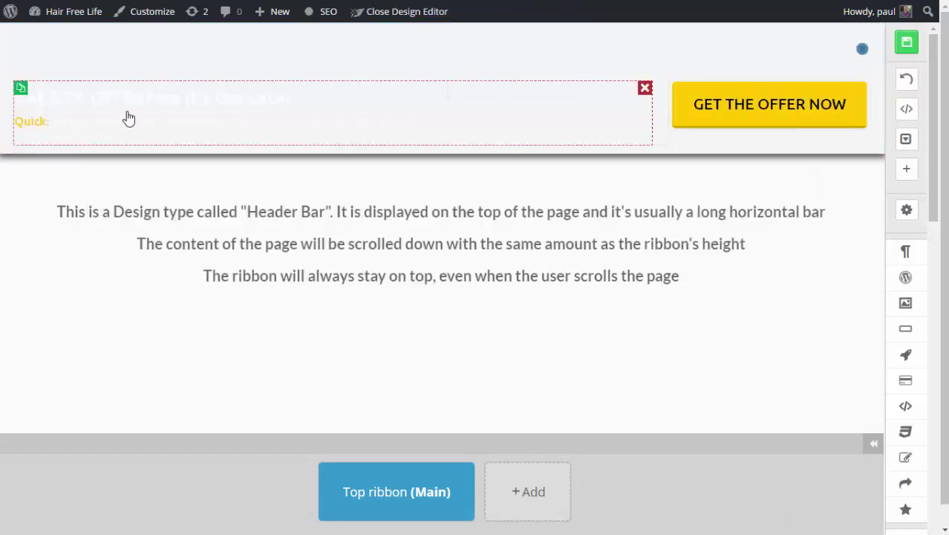
Set the text colour of the headline "Get 50% Off Before it's too Late!" to black
left_click(127, 114)
left_click_drag(324, 96, 15, 98)
left_click(114, 154)
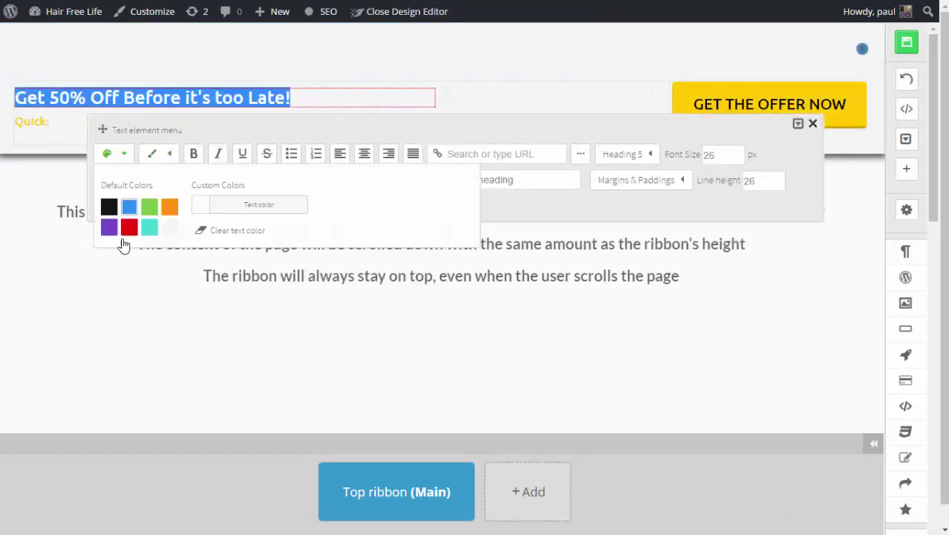
left_click(109, 207)
Set the text colour of the paragraph beginning "you can now get our top-selling product" to #112666
left_click(161, 137)
left_click_drag(161, 137, 52, 121)
left_click(113, 191)
left_click(227, 244)
left_click_drag(409, 225, 372, 225)
type("#112666")
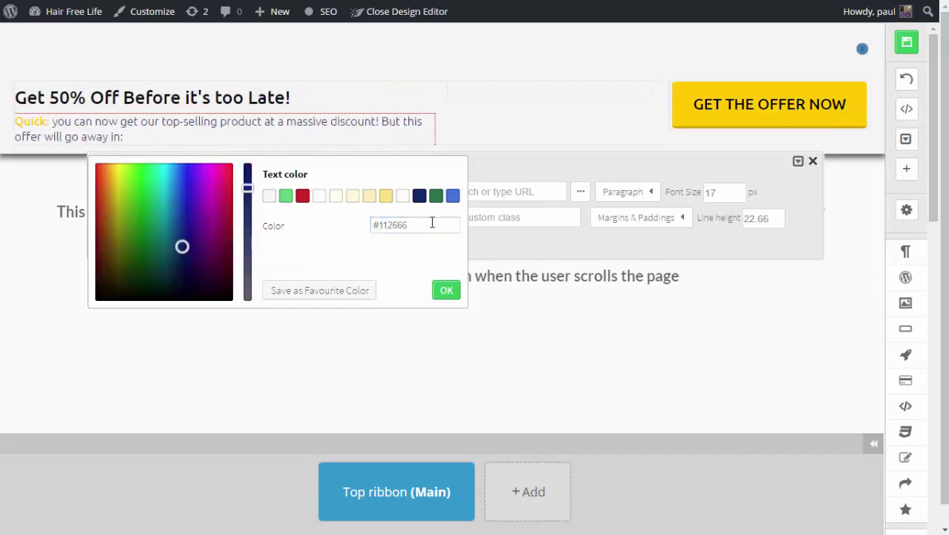
left_click(446, 290)
Change the ribbon's background to a custom light grey
left_click(446, 149)
left_click(112, 201)
left_click(227, 254)
left_click(163, 197)
left_click(447, 300)
Set the countdown timer's colour to blue and move the timer below the headline and paragraph
left_click(401, 59)
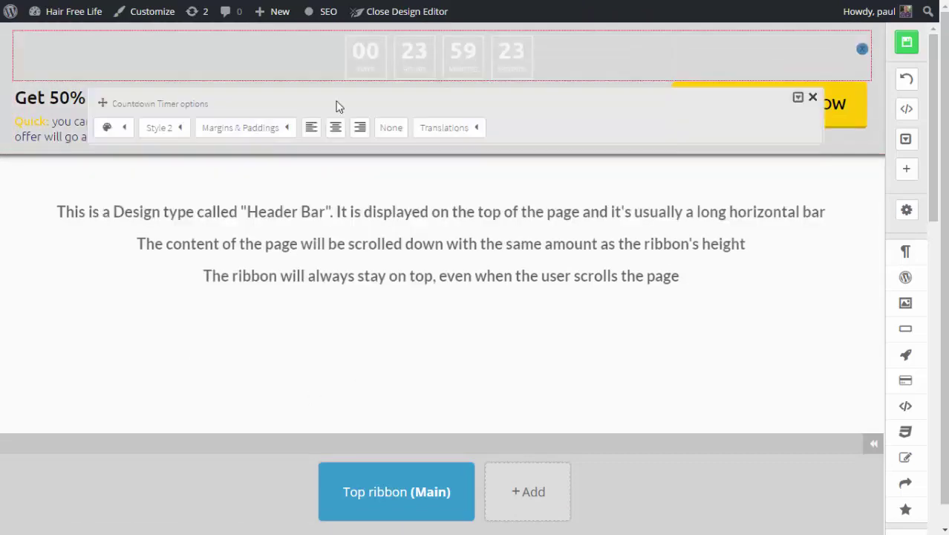
left_click(114, 128)
left_click(167, 186)
left_click(813, 97)
left_click_drag(21, 36, 44, 141)
Expand the editor sidebar and insert the Thrive Ultimatum logo image at the top of the ribbon
scroll(906, 334, "down", 7)
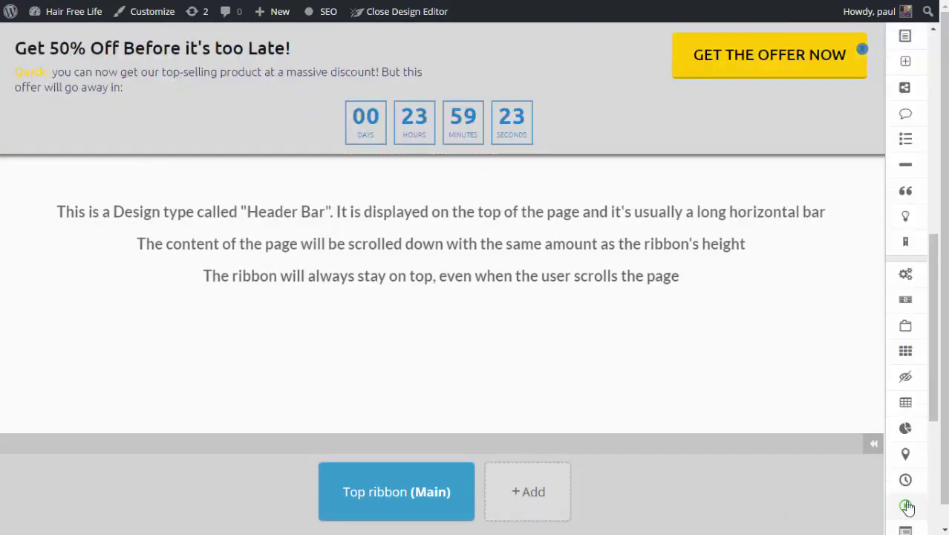
scroll(908, 507, "down", 4)
left_click(907, 505)
left_click_drag(850, 225, 110, 45)
left_click(109, 119)
left_click(217, 168)
left_click(867, 494)
Slightly enlarge and centre the Thrive Ultimatum logo, and collapse the editor sidebar
left_click(108, 62)
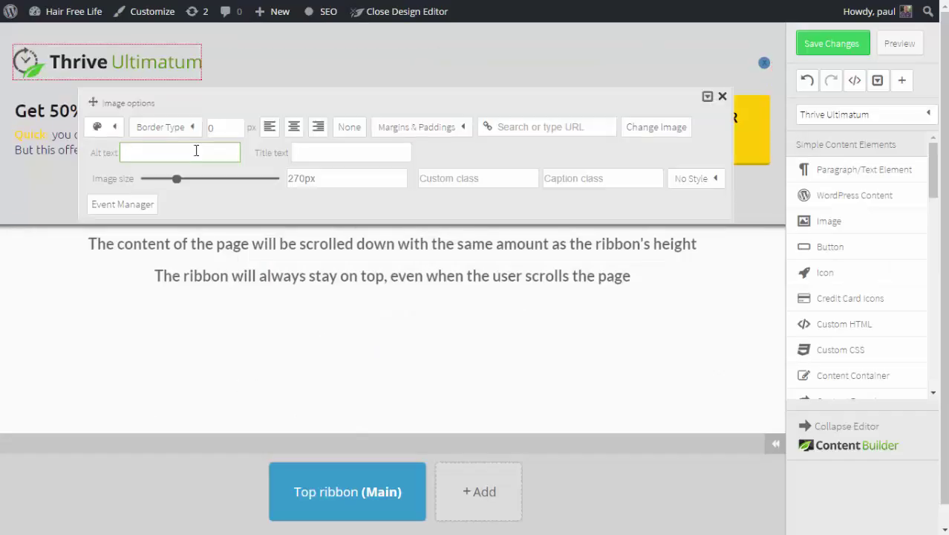
left_click_drag(177, 179, 179, 179)
left_click(294, 127)
left_click(846, 426)
Change the ribbon's background to a very light grey
left_click(115, 301)
left_click(202, 353)
left_click(50, 362)
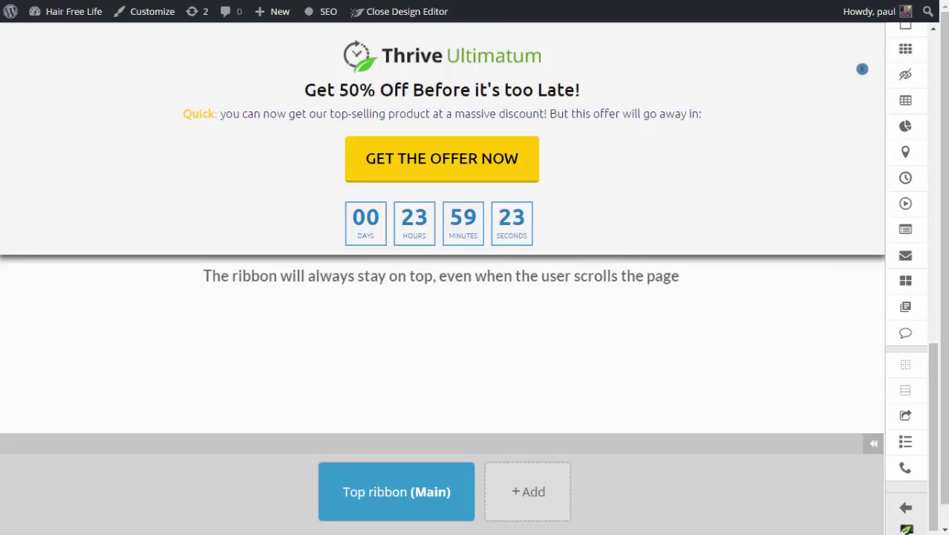
Expand the editor sidebar and save the changes to the top ribbon design
left_click(906, 507)
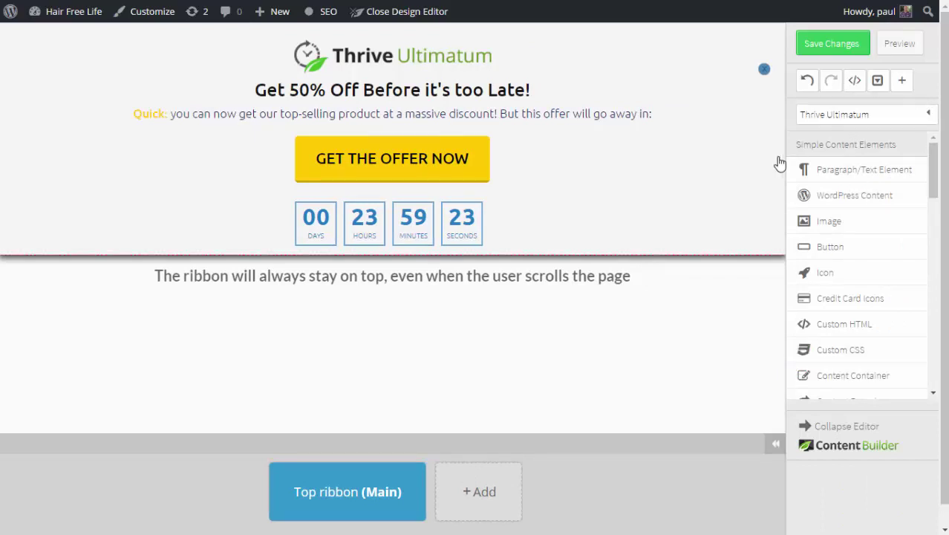
left_click(814, 52)
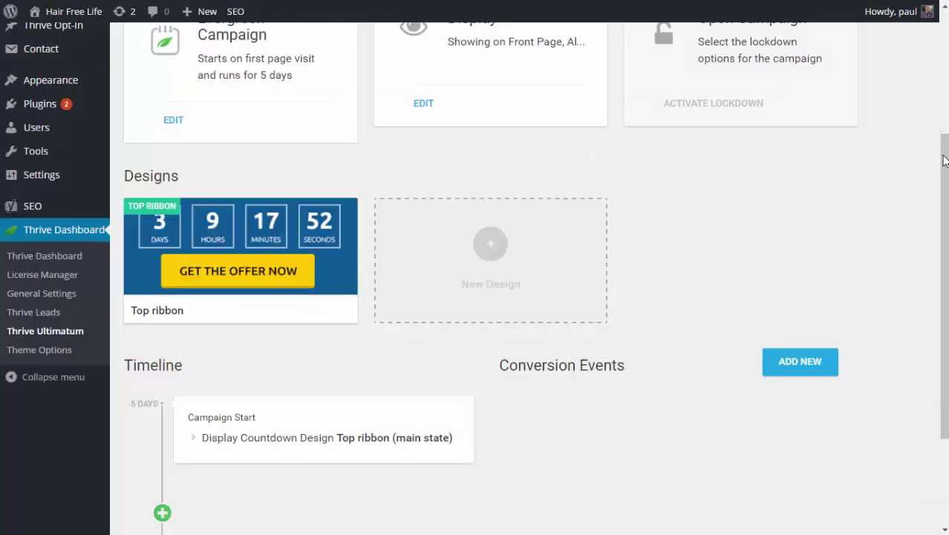
Switch the status of the Ultimatum Evergreen campaign from Paused to Running
scroll(693, 202, "up", 3)
scroll(935, 131, "down", 1)
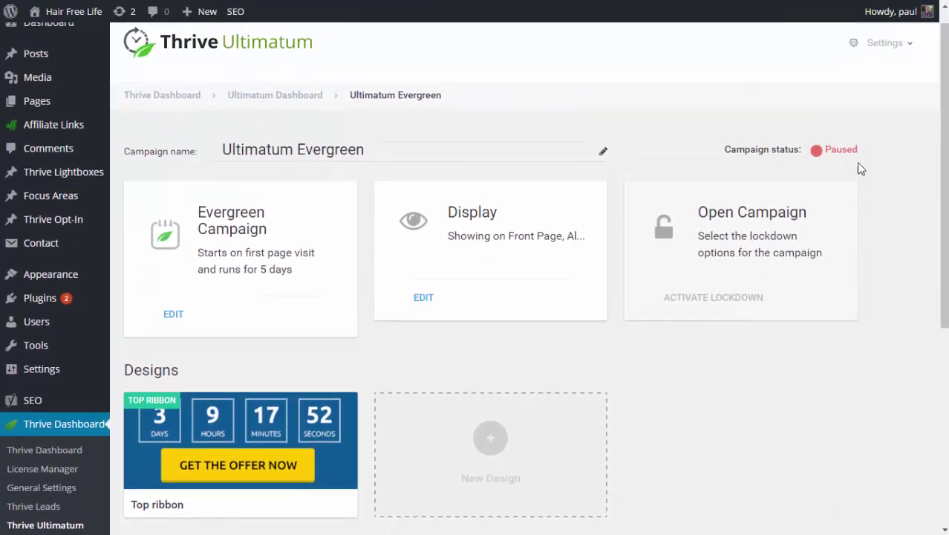
left_click(824, 154)
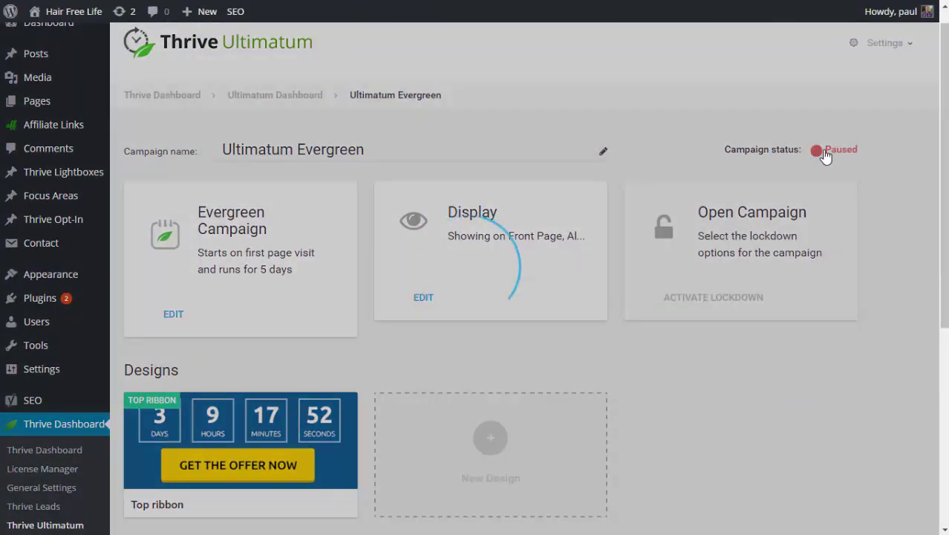
scroll(920, 452, "down", 5)
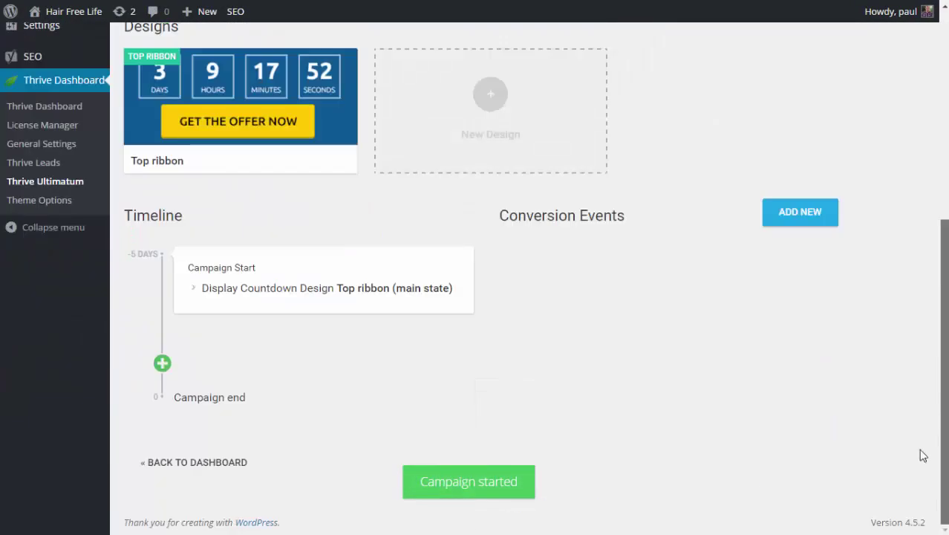
scroll(591, 311, "up", 6)
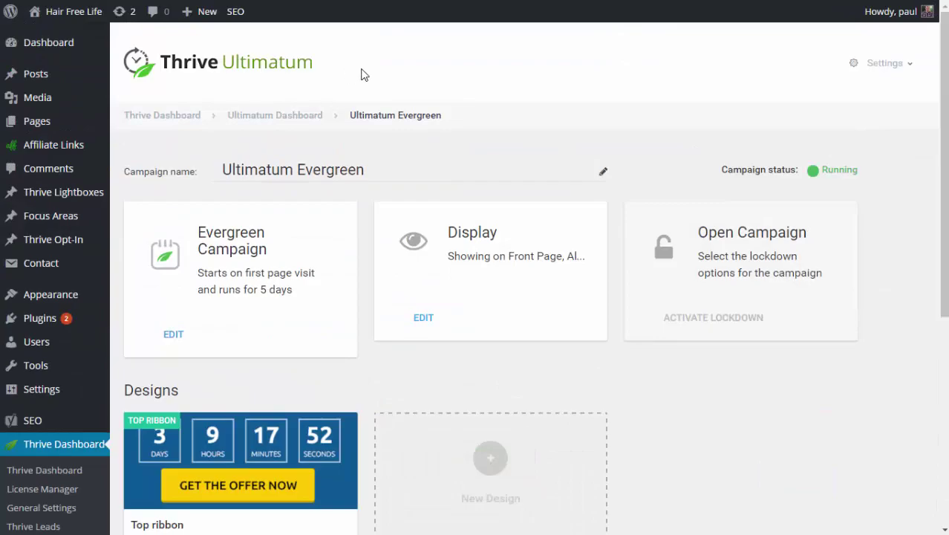
Open the hairfreelife.com front page in a new incognito window to check the live ribbon
key("ctrl+shift+n")
type("hairfreelife")
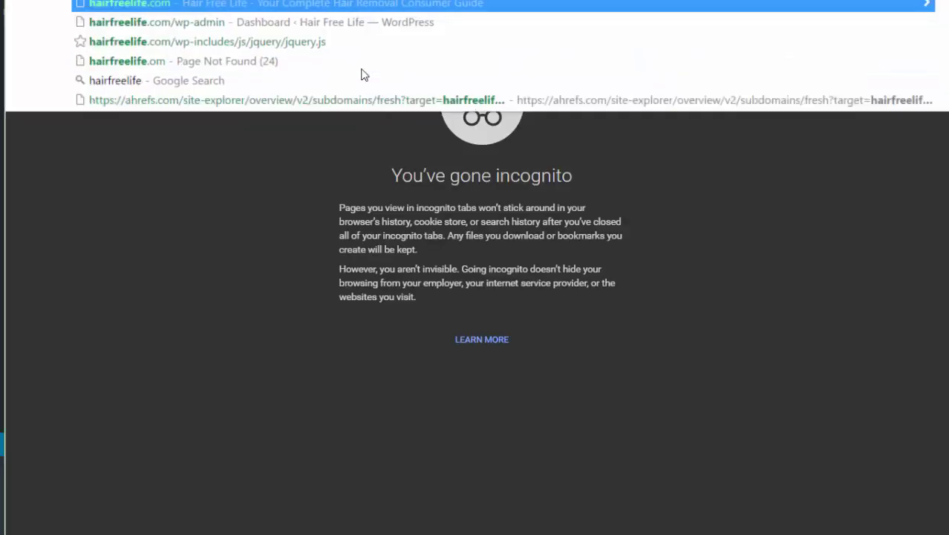
key("Return")
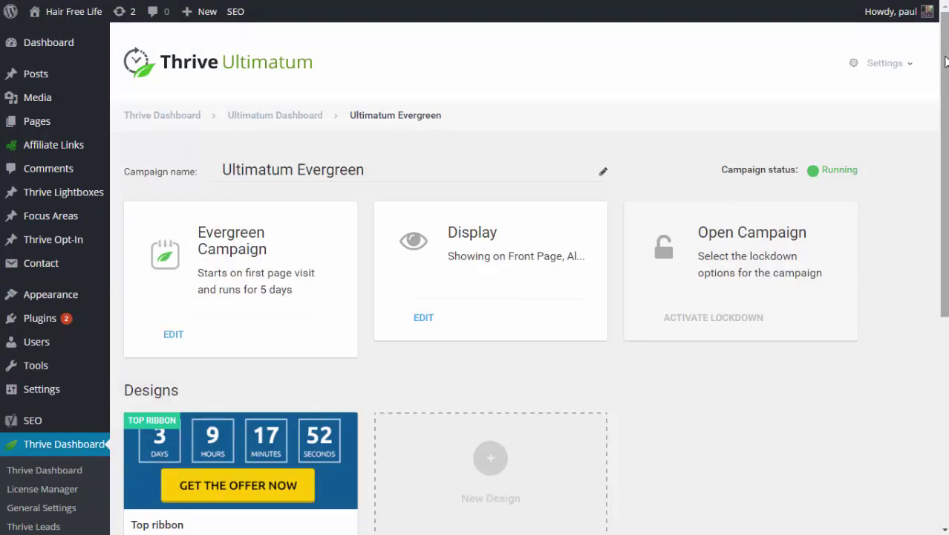
Open the campaign's top ribbon design for editing and add a design state named "24 hours to go"
left_click_drag(946, 61, 928, 210)
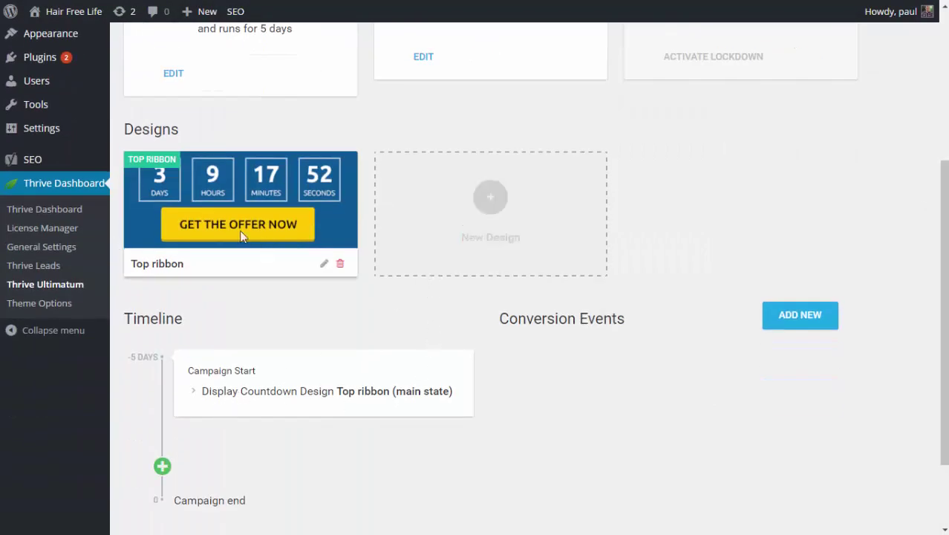
left_click(325, 264)
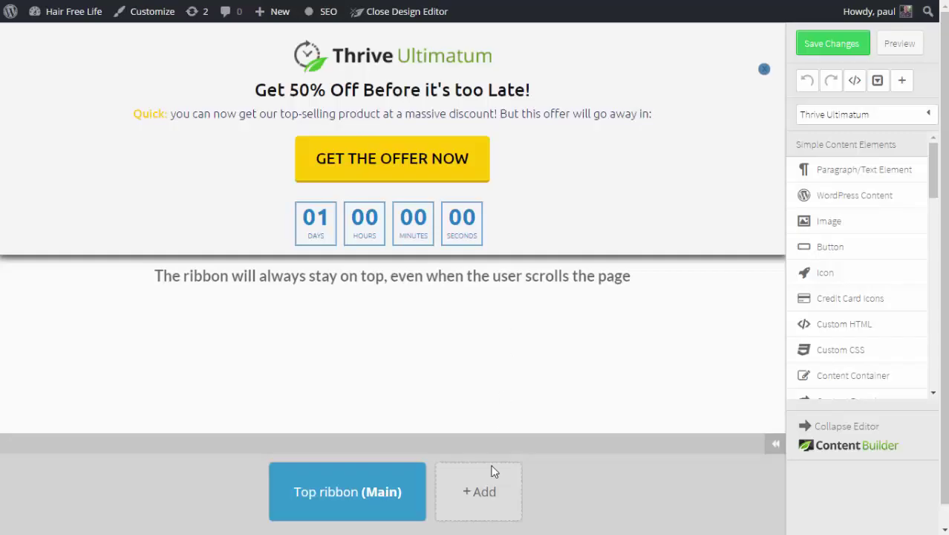
left_click(499, 492)
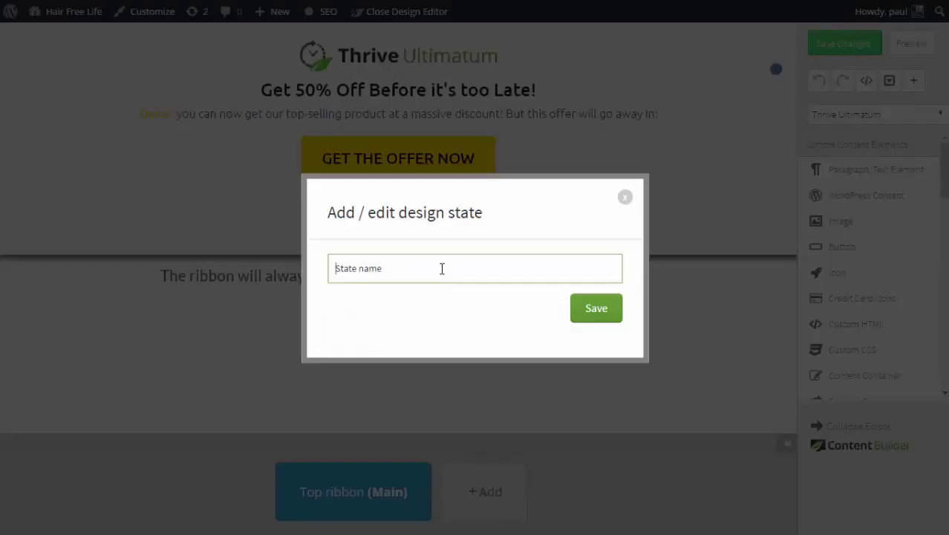
type("24 hours to go")
key("BackSpace")
key("BackSpace")
type("go")
left_click(575, 300)
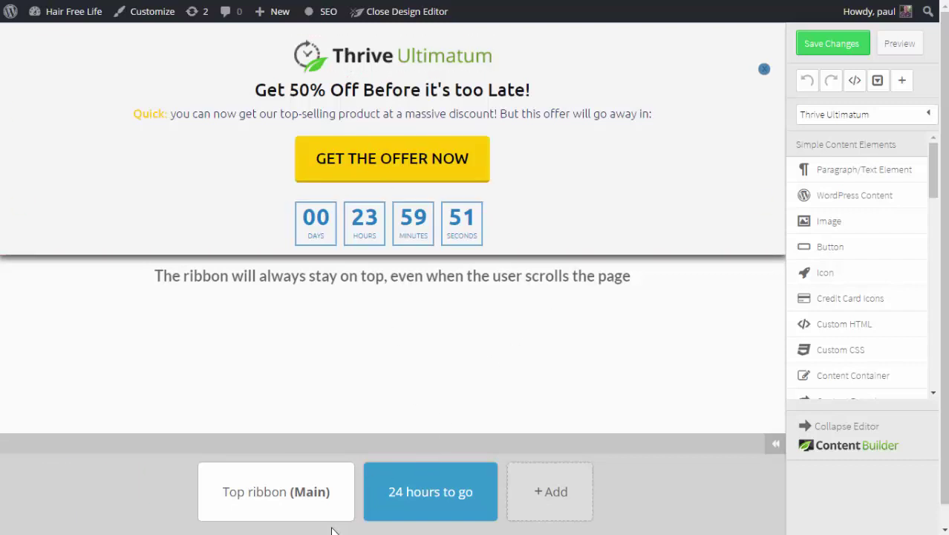
Add a centred red text element reading "HURRY! ONLY 24 HOURS LEFT!!" above the logo in the ribbon
left_click_drag(852, 169, 386, 34)
left_click(101, 92)
left_click(120, 167)
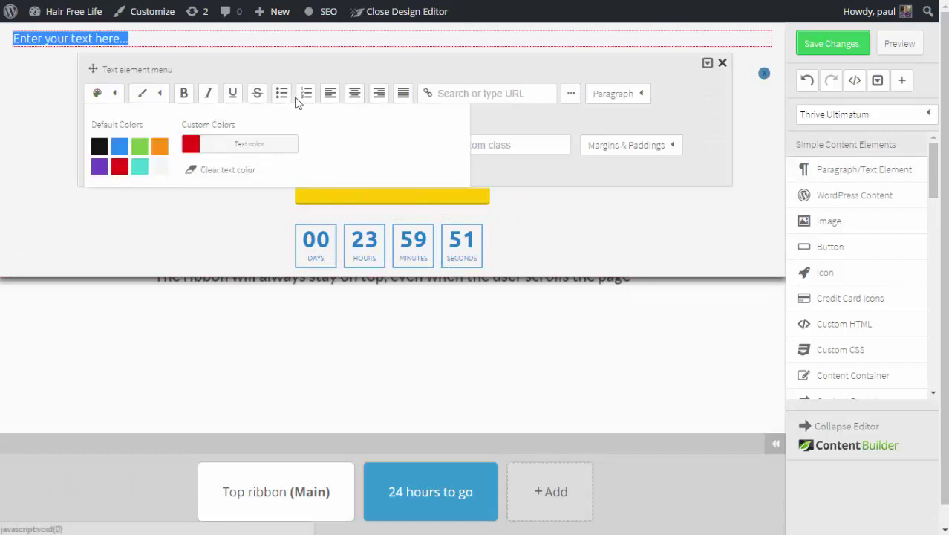
left_click(355, 94)
type("OHURRY! ONLY S")
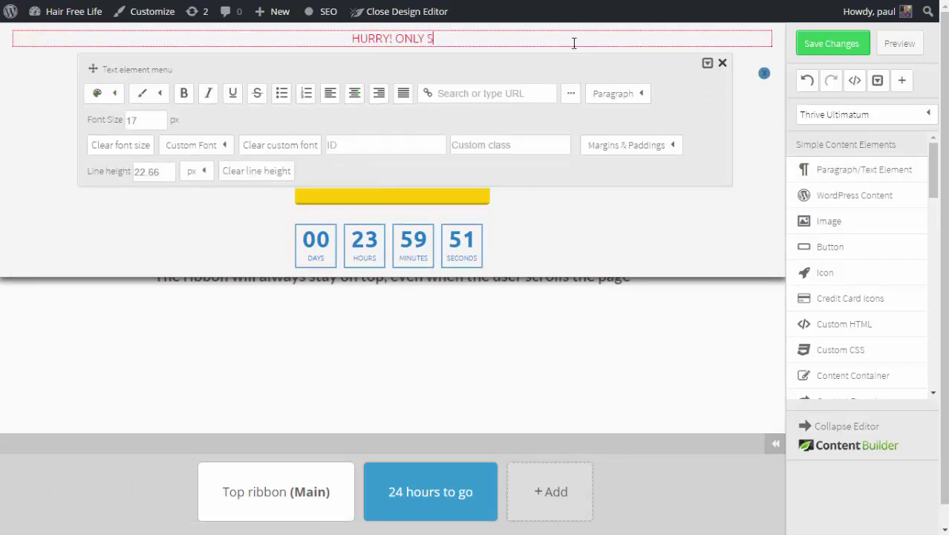
key("BackSpace")
type("24 HOURS LEFT!!")
Make the words "24 HOURS" bold in the line above the logo
left_click_drag(385, 38, 438, 38)
left_click(148, 93)
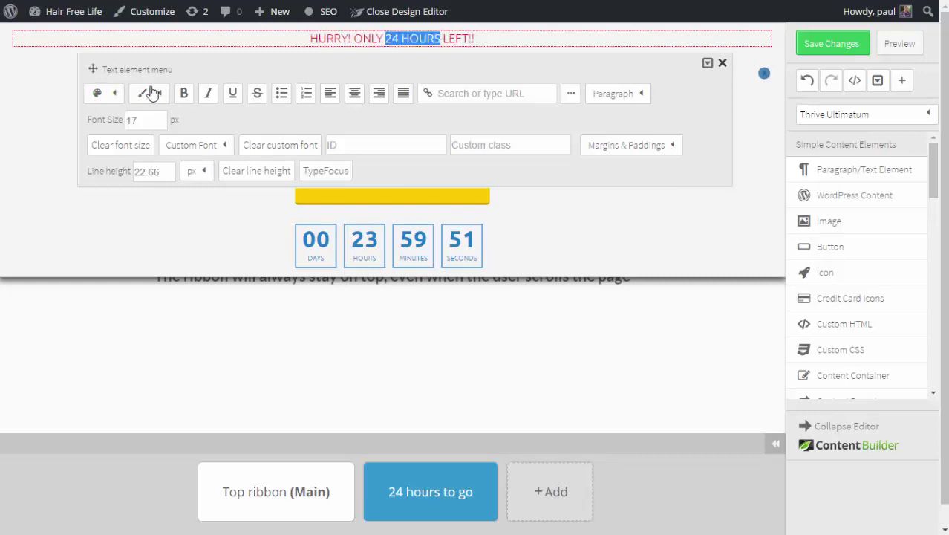
left_click(183, 92)
left_click(247, 342)
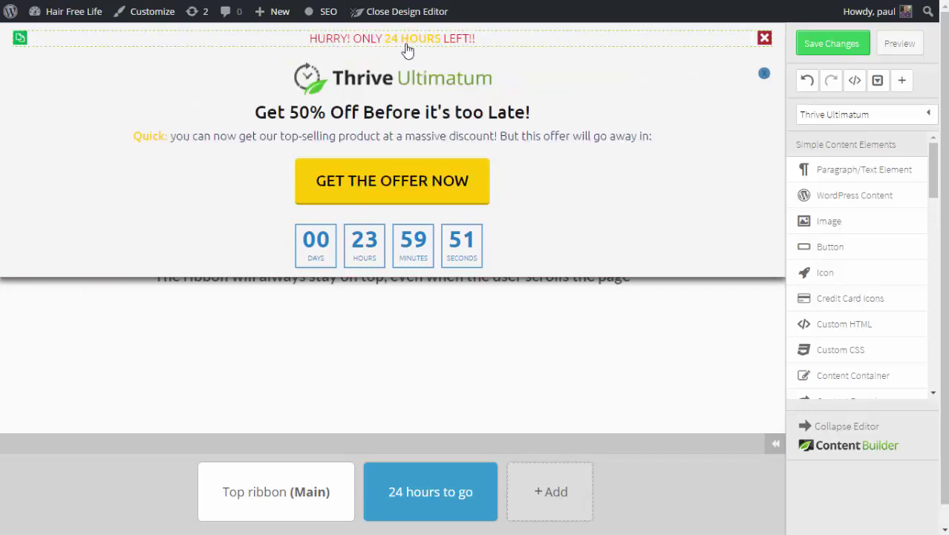
Set the text colour of the bold words "24 HOURS" to red
left_click(386, 38)
left_click_drag(385, 37, 441, 38)
left_click(109, 92)
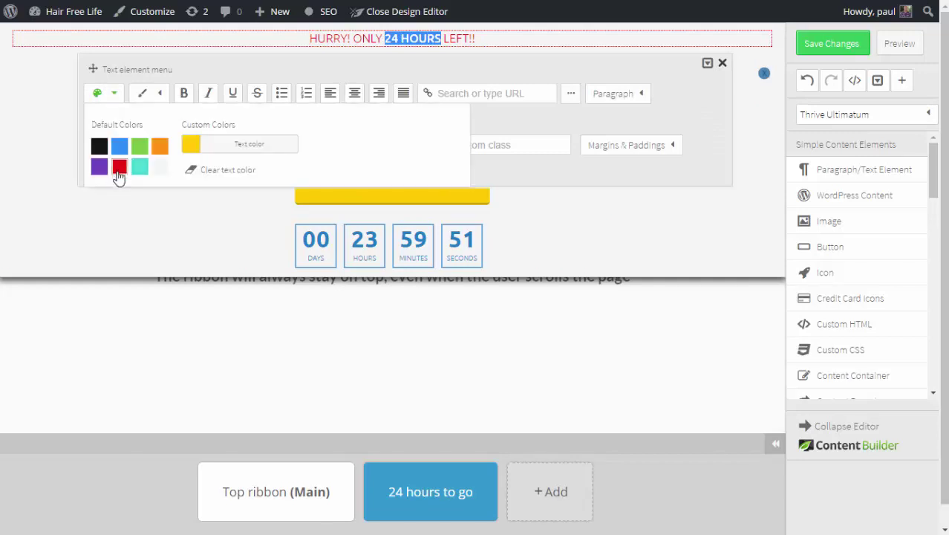
left_click(116, 168)
left_click(251, 387)
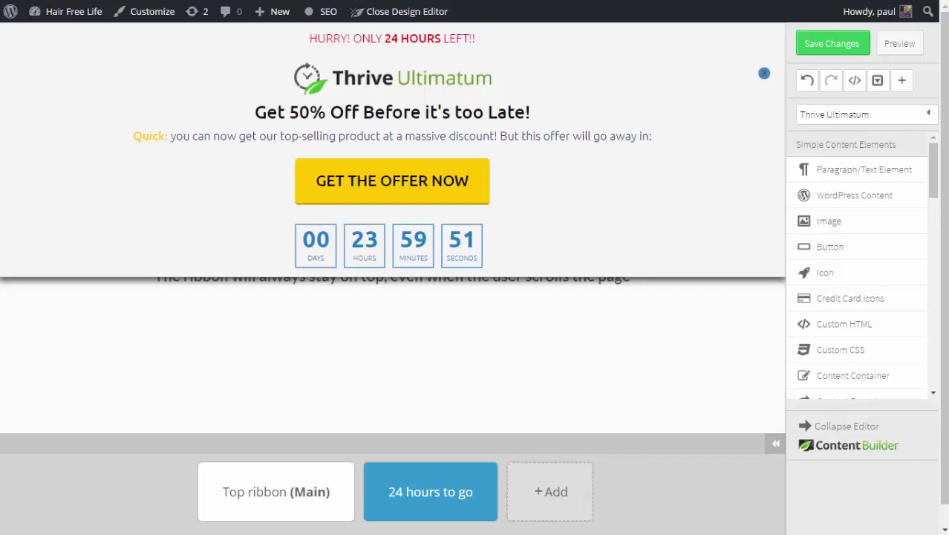
Increase the font size of the "HURRY! ONLY 24 HOURS LEFT!!" line and save the design changes
left_click(442, 41)
left_click(221, 430)
left_click(397, 37)
double_click(154, 120)
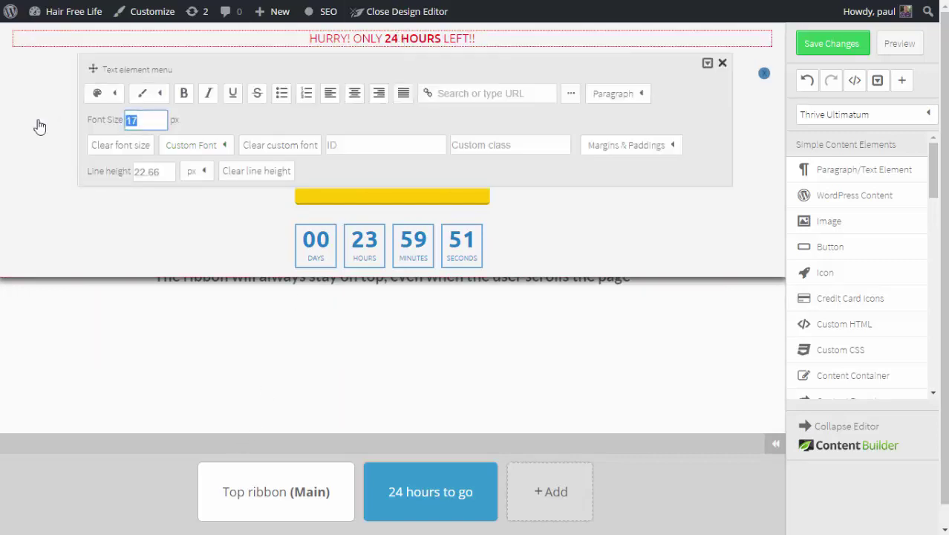
left_click(512, 413)
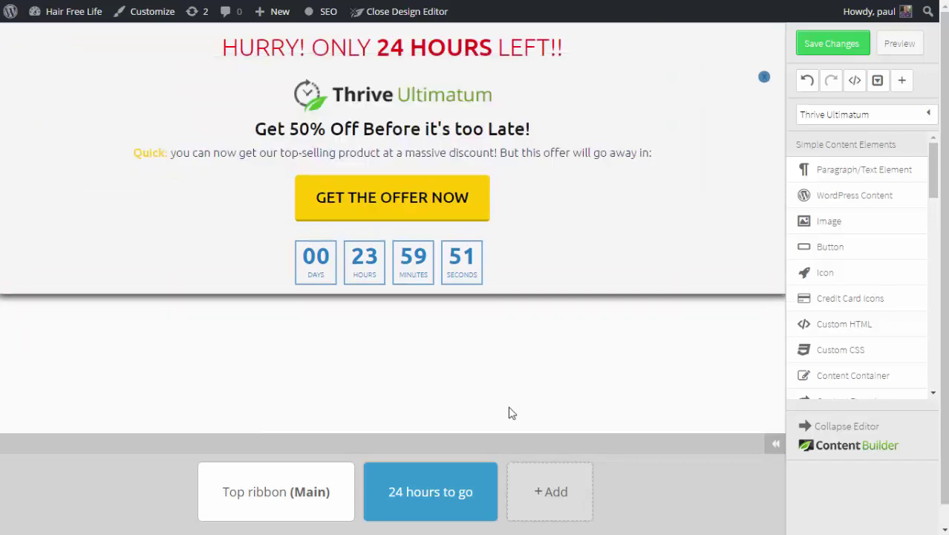
left_click(853, 40)
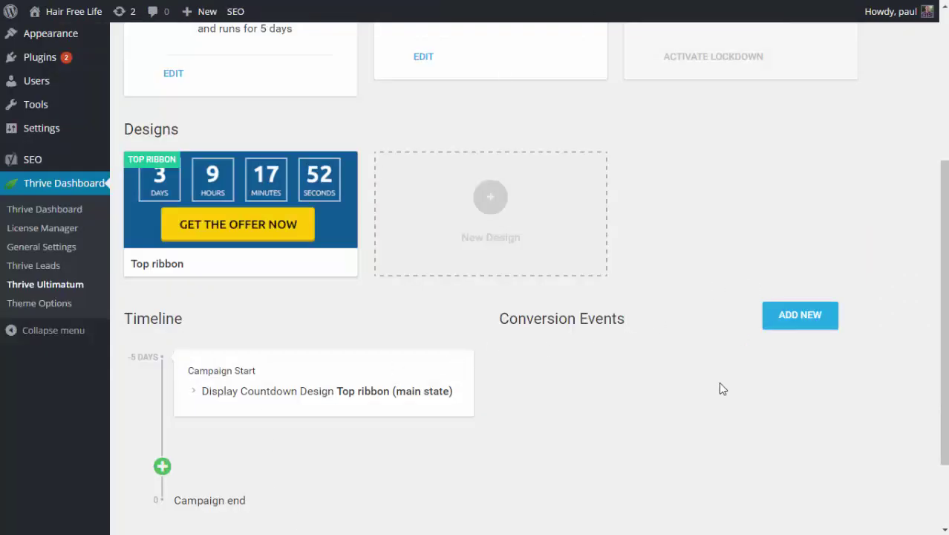
Add a timeline event 1 day before the countdown reaches zero that shows Top ribbon in the "24 hours to go" state, and save it
scroll(720, 388, "down", 3)
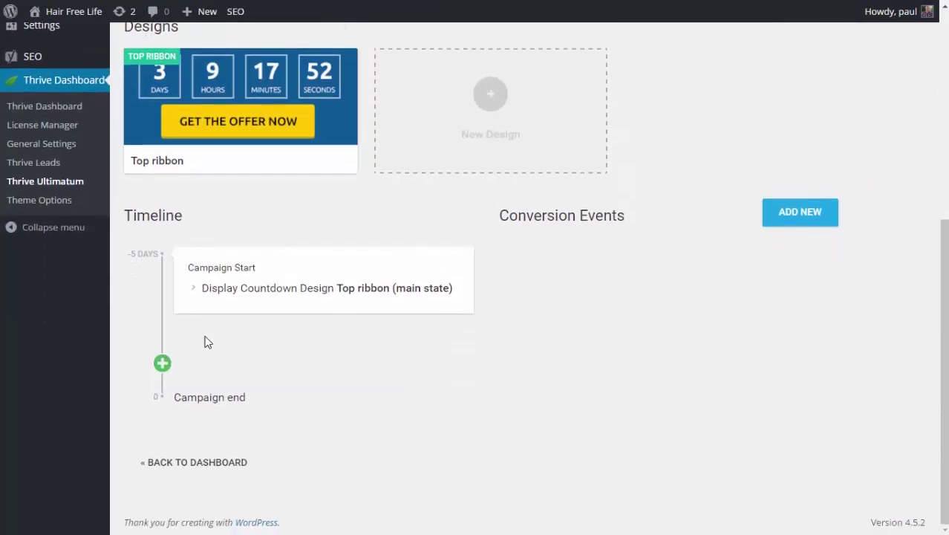
left_click(163, 363)
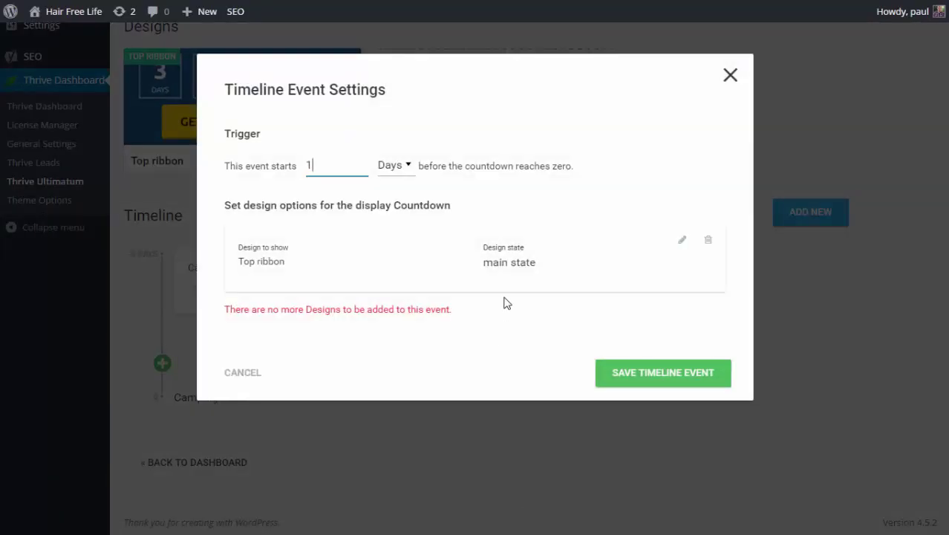
left_click(683, 241)
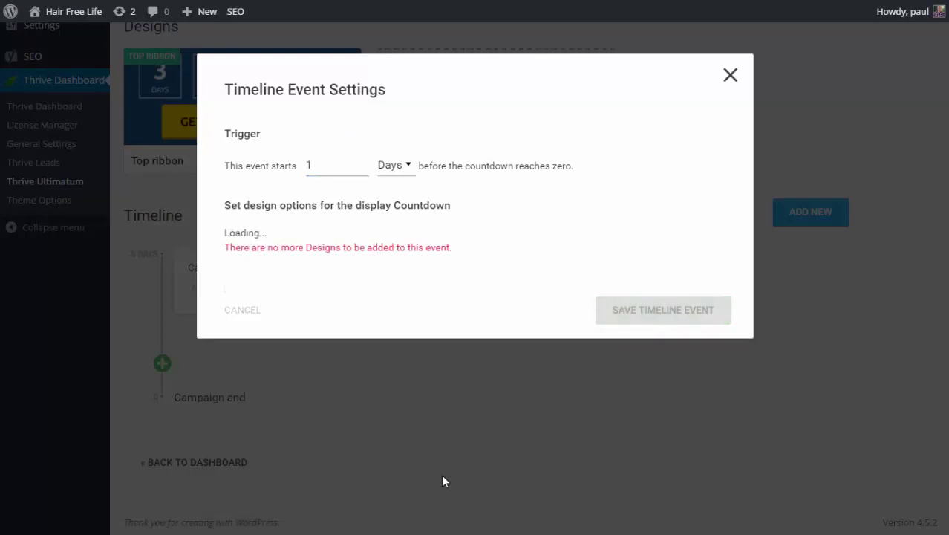
left_click(378, 256)
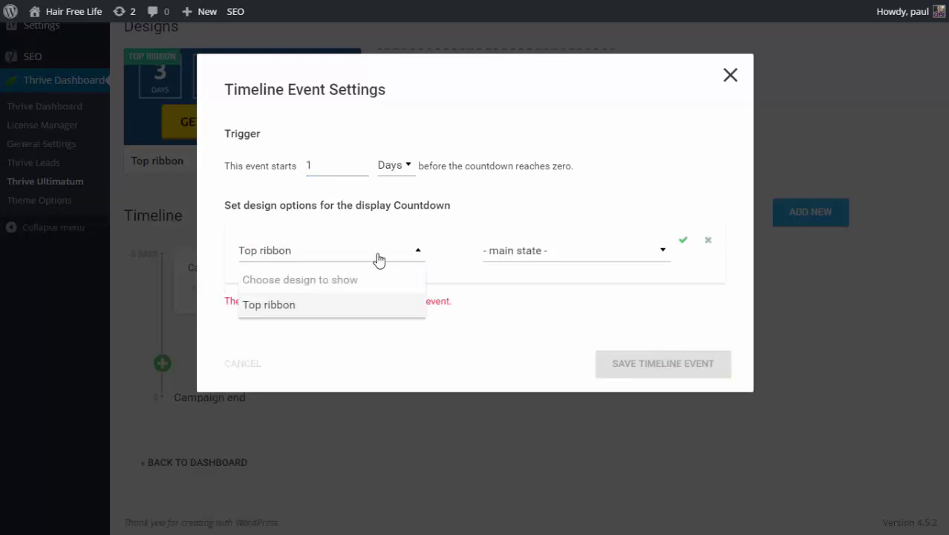
left_click(305, 318)
left_click(576, 255)
left_click(563, 331)
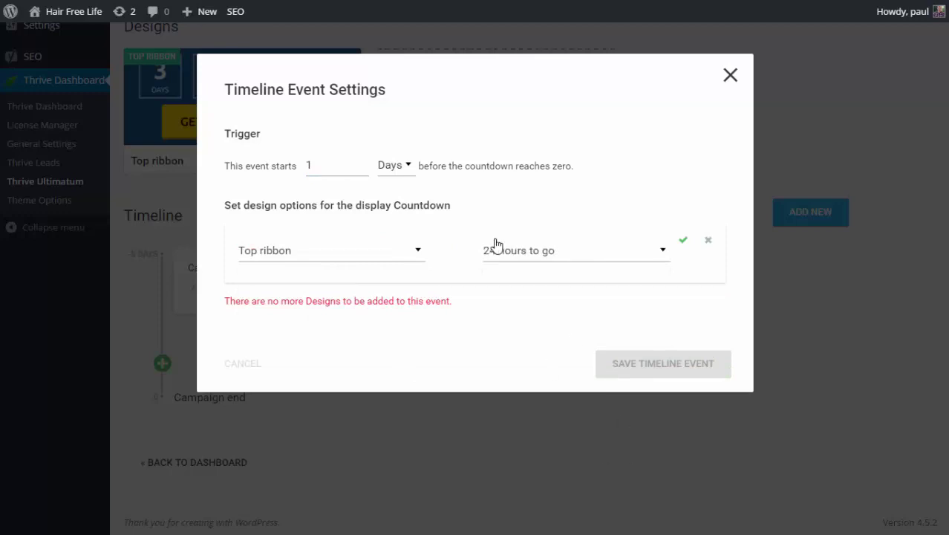
left_click(682, 240)
left_click(666, 381)
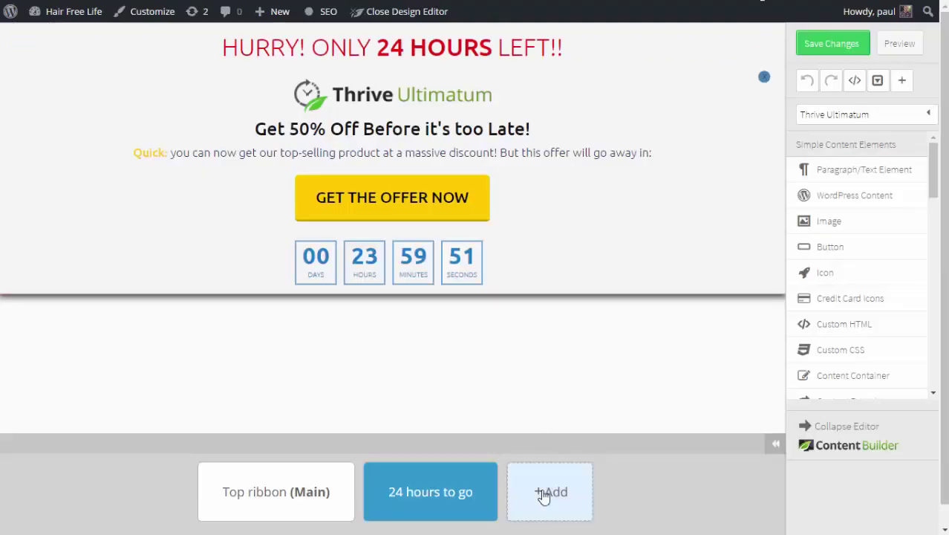
Add a new design state named "6 HOURS LEFT" to the top ribbon
left_click(546, 493)
type("6 HOURS LEFT")
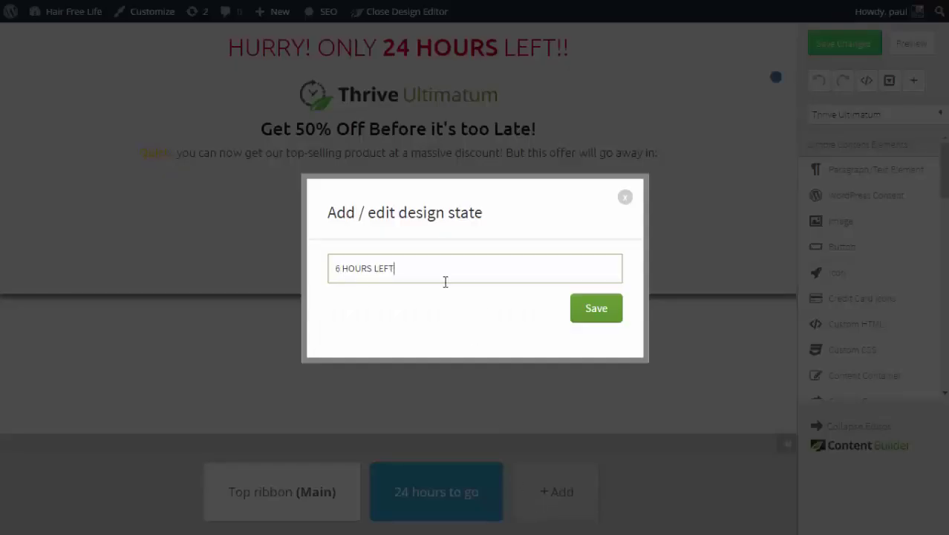
left_click(615, 307)
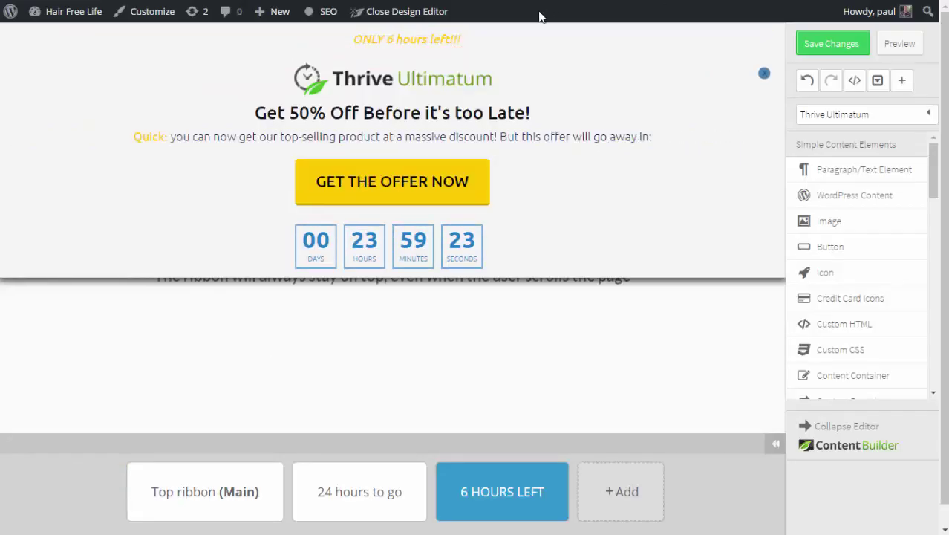
Set the text colour of the "ONLY 6 hours left!!!" line to red and save the design changes
left_click(515, 37)
left_click_drag(515, 37, 236, 59)
left_click(98, 95)
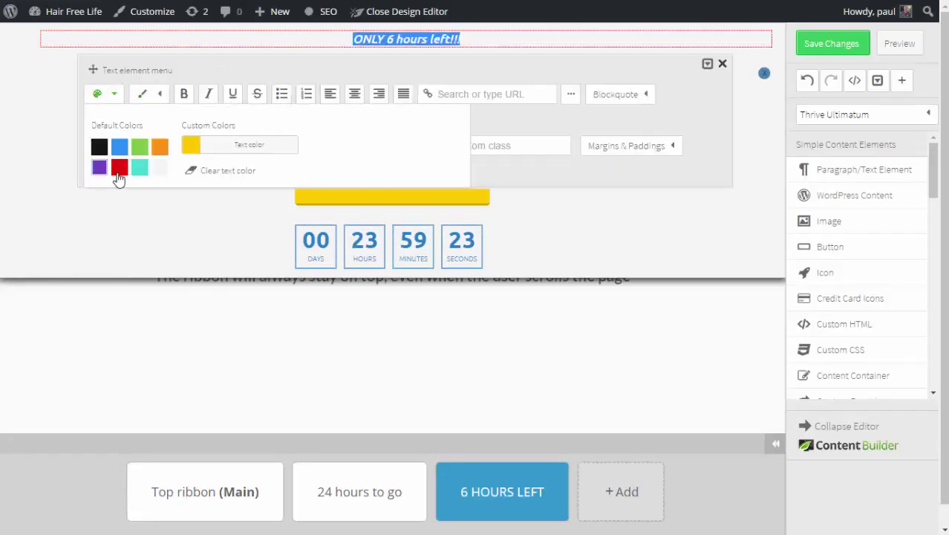
left_click(119, 173)
left_click(186, 356)
left_click(832, 44)
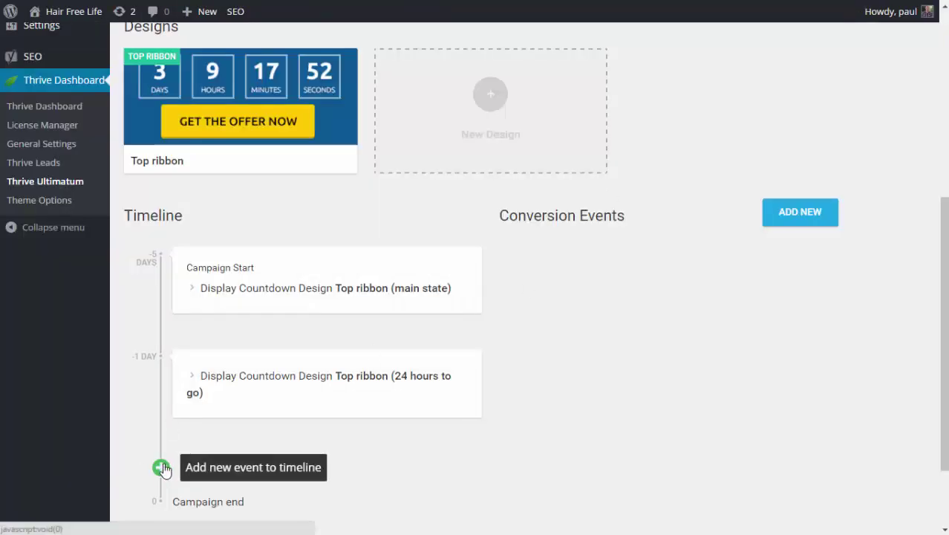
Create a new timeline event that starts 6 hours before the countdown reaches zero
left_click(161, 466)
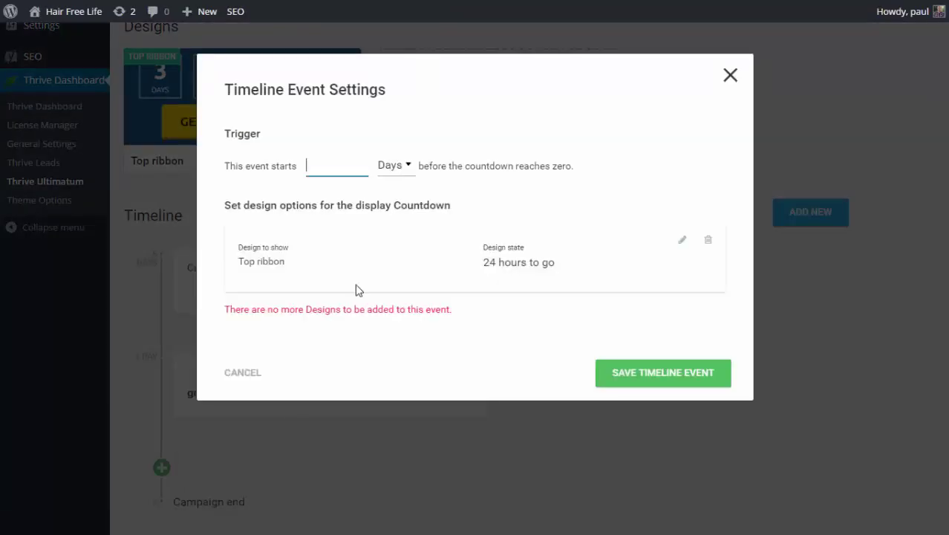
left_click(390, 169)
left_click(396, 229)
left_click(327, 175)
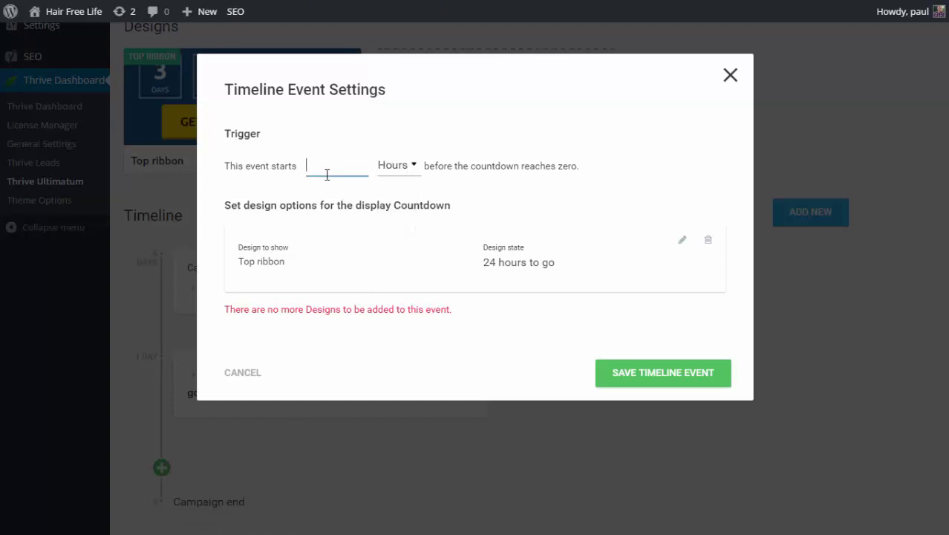
type("6")
Replace the event's design option with Top ribbon in the "6 HOURS LEFT" state and save the timeline event
left_click(707, 239)
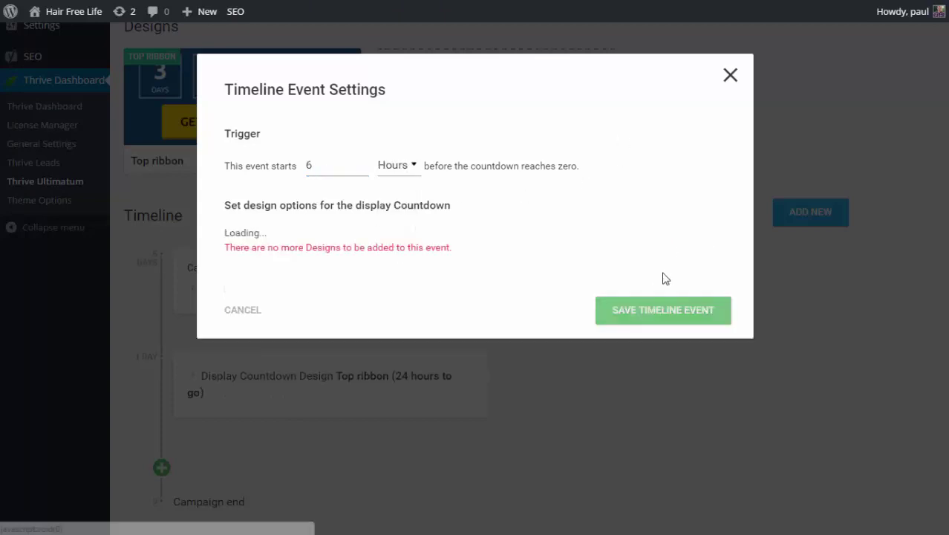
left_click(356, 253)
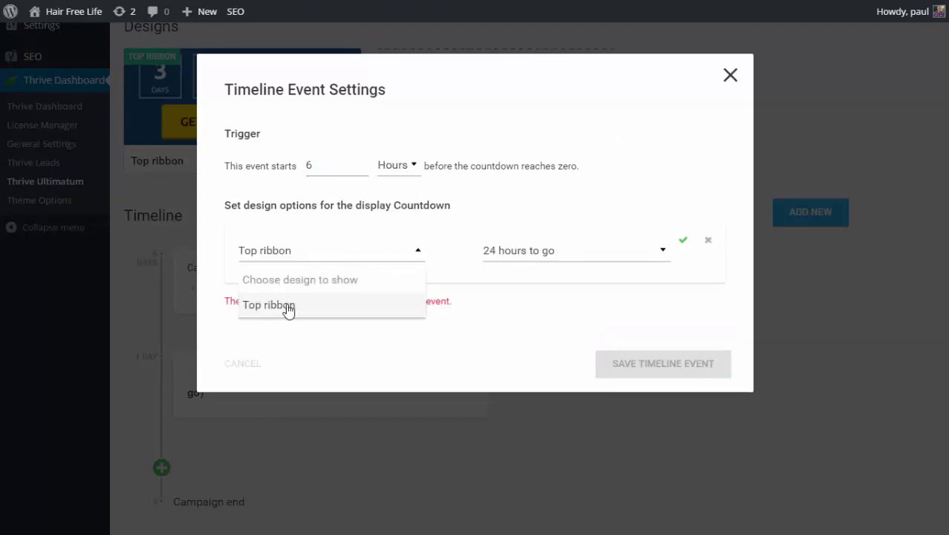
left_click(288, 309)
left_click(595, 253)
left_click(534, 355)
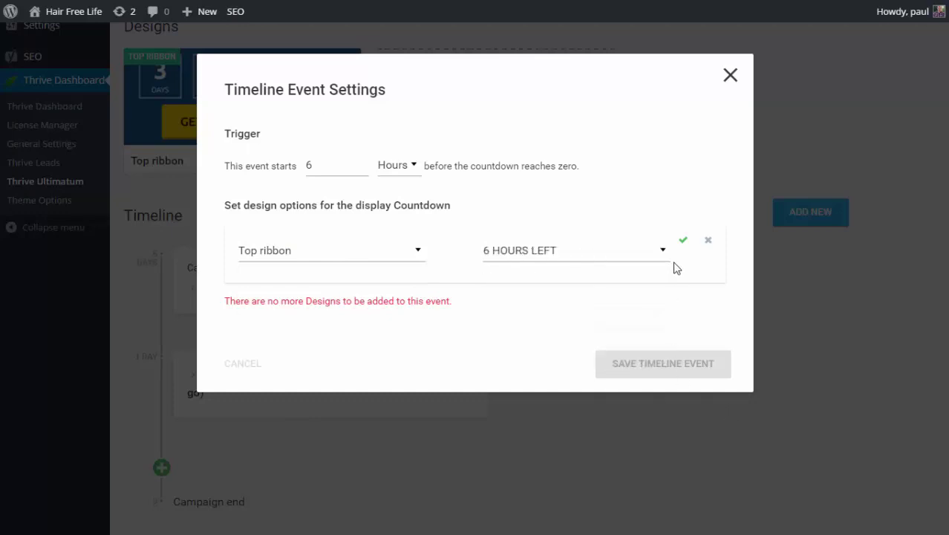
left_click(683, 241)
left_click(677, 373)
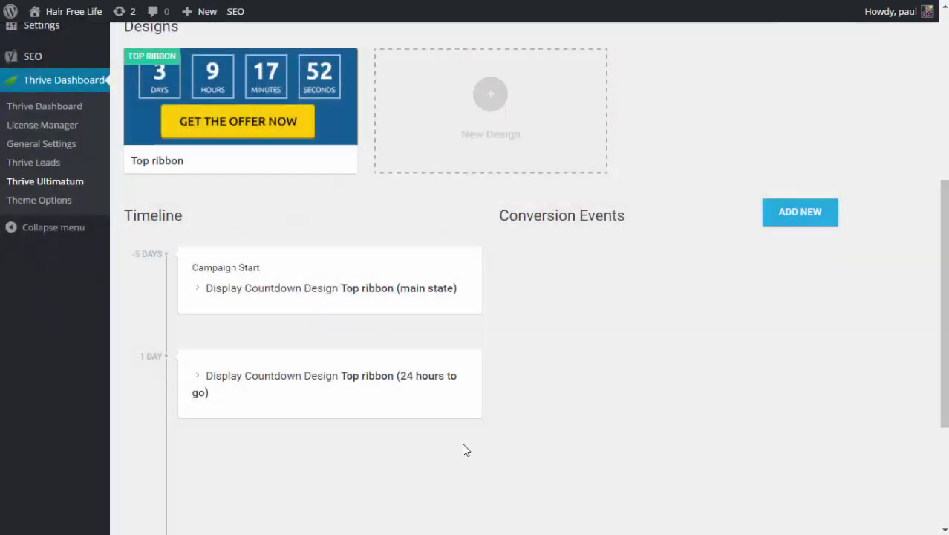
Add a new design of the Widget type to the campaign
scroll(582, 387, "down", 1)
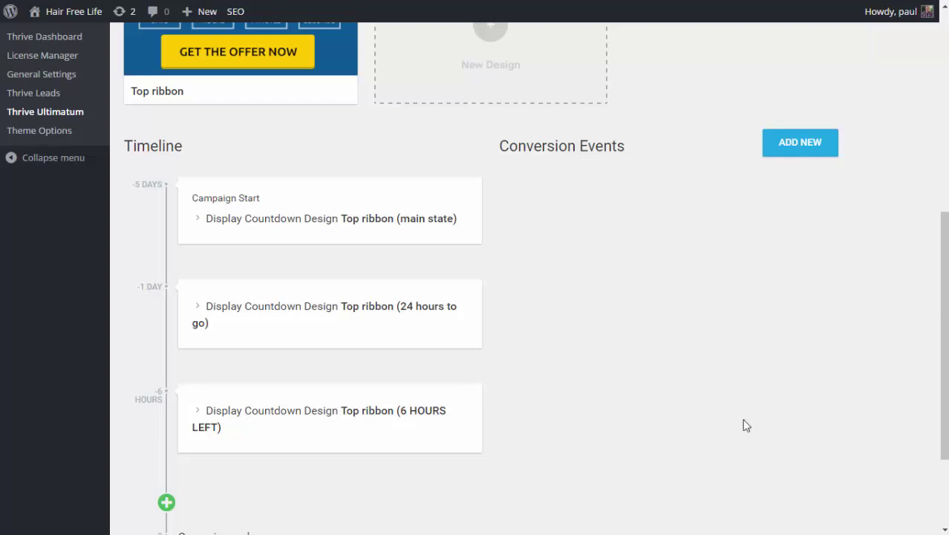
scroll(747, 425, "up", 6)
scroll(747, 425, "down", 3)
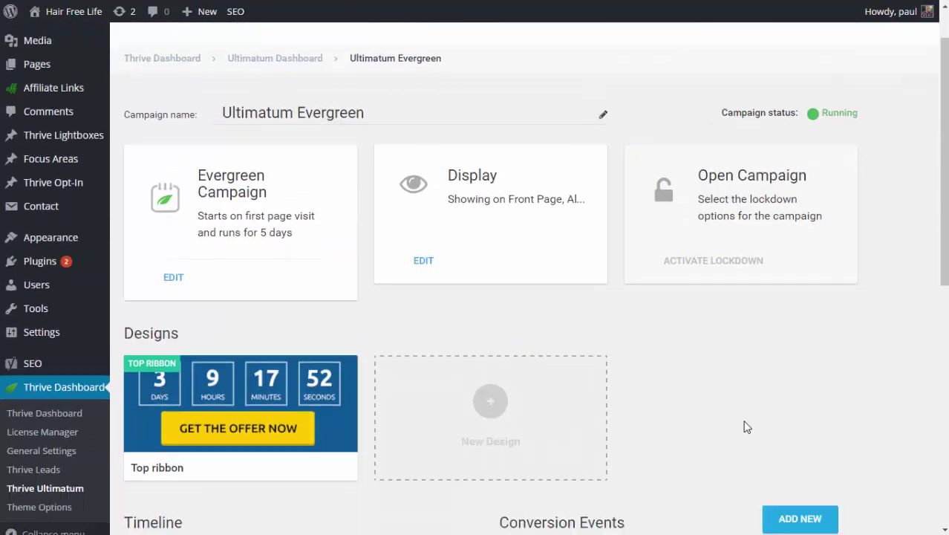
left_click(490, 253)
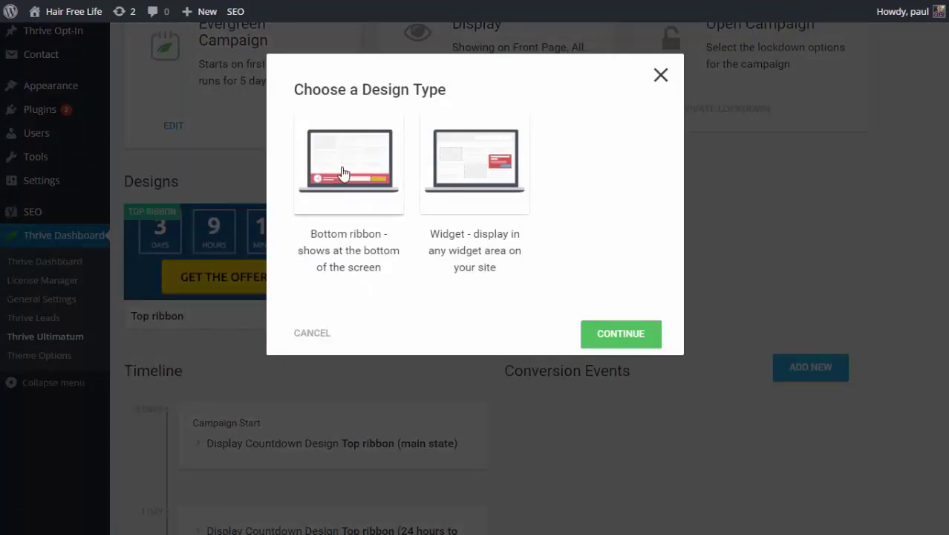
left_click(457, 159)
left_click(621, 333)
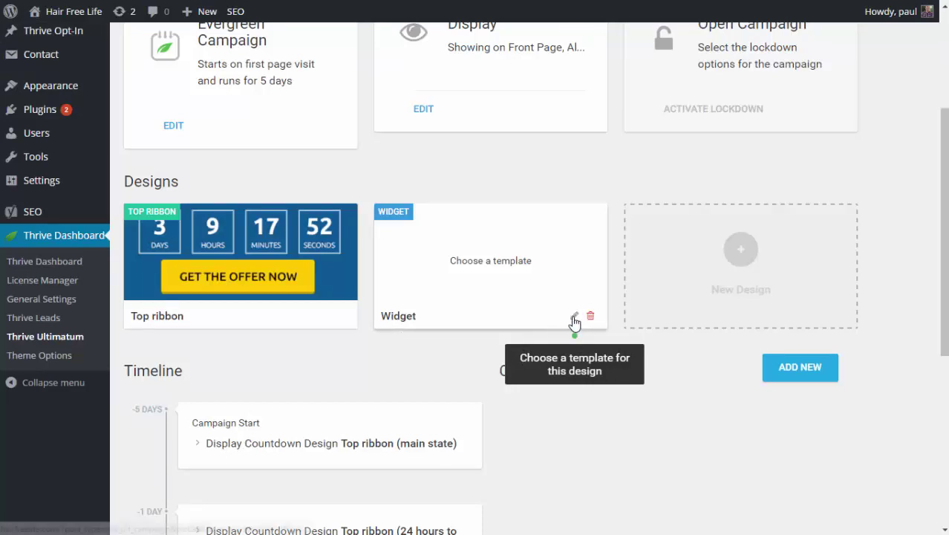
Apply the "Widget Set 004" countdown template to the Widget design
left_click(573, 317)
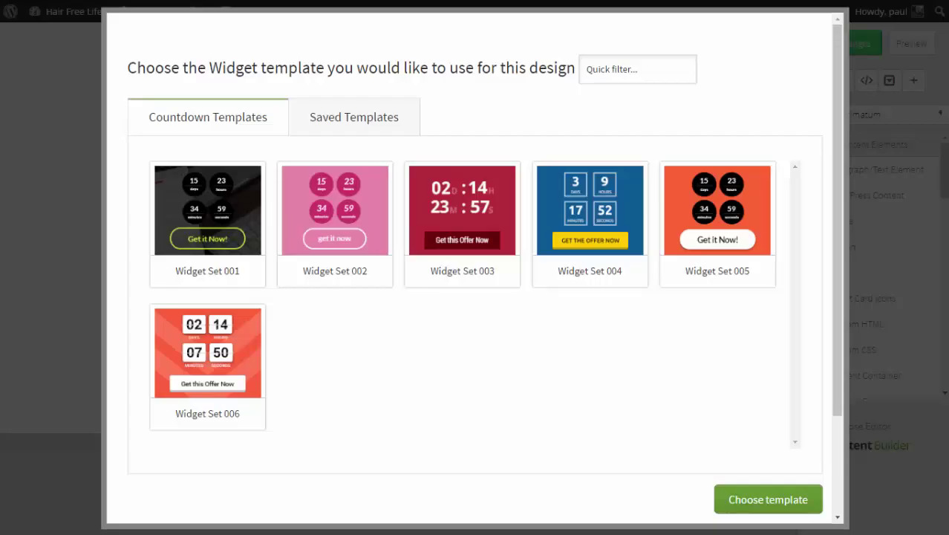
left_click(586, 257)
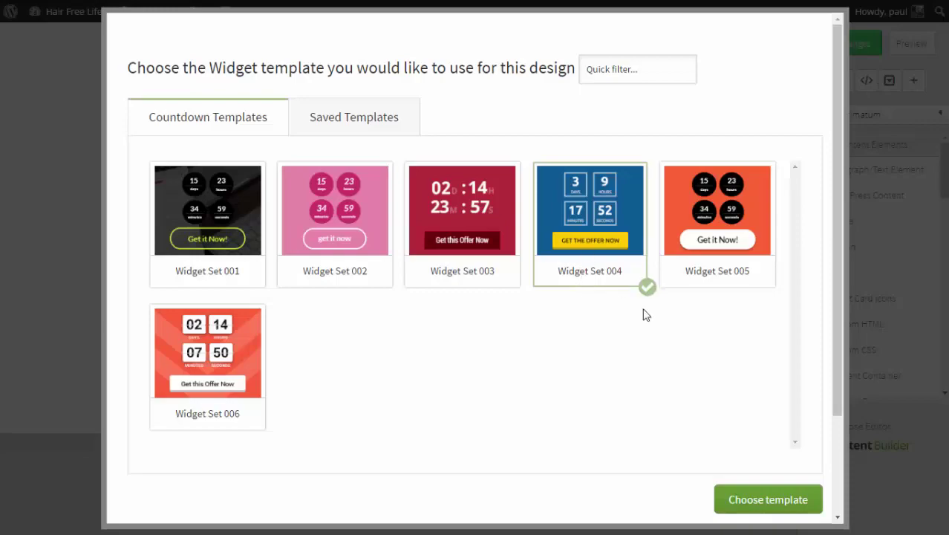
left_click(749, 500)
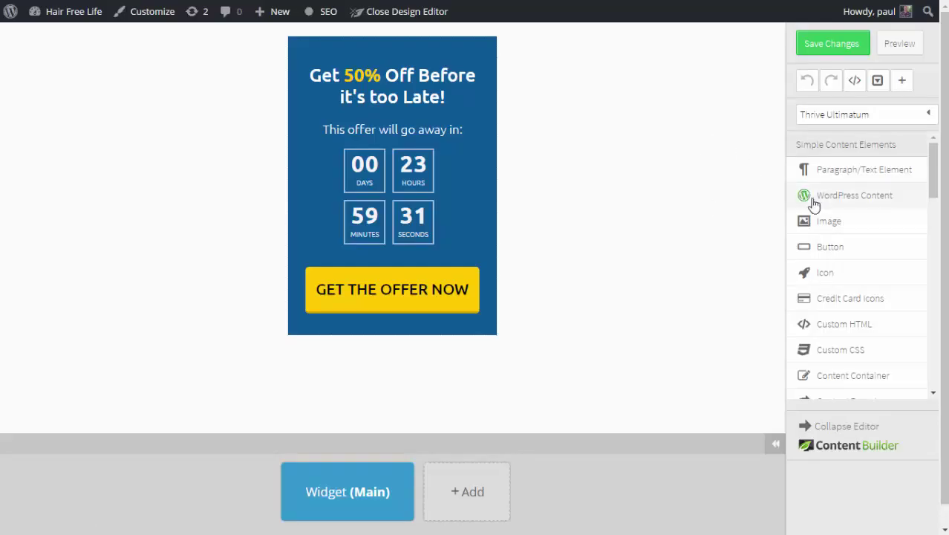
Insert an image element above the widget's headline and fill it with the Thrive Ultimatum logo from the media library
left_click_drag(832, 220, 416, 150)
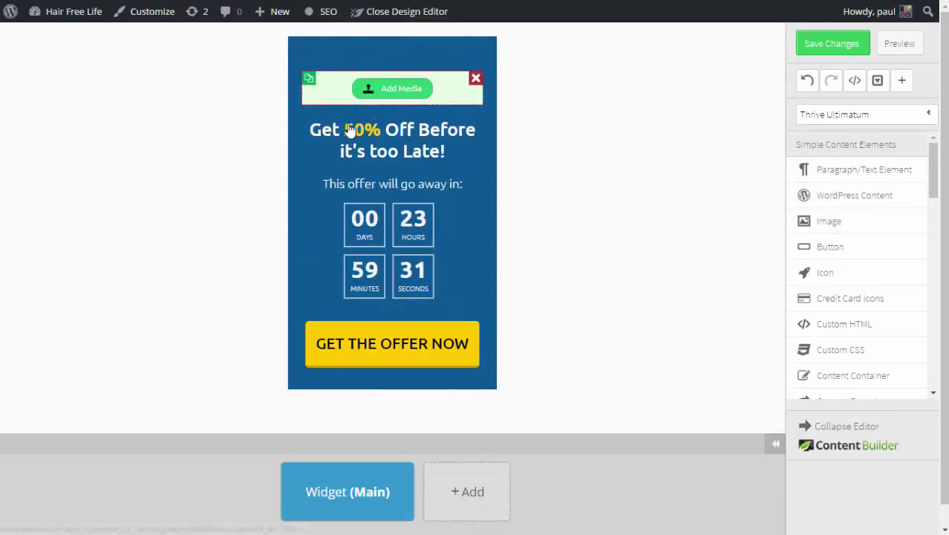
left_click(386, 89)
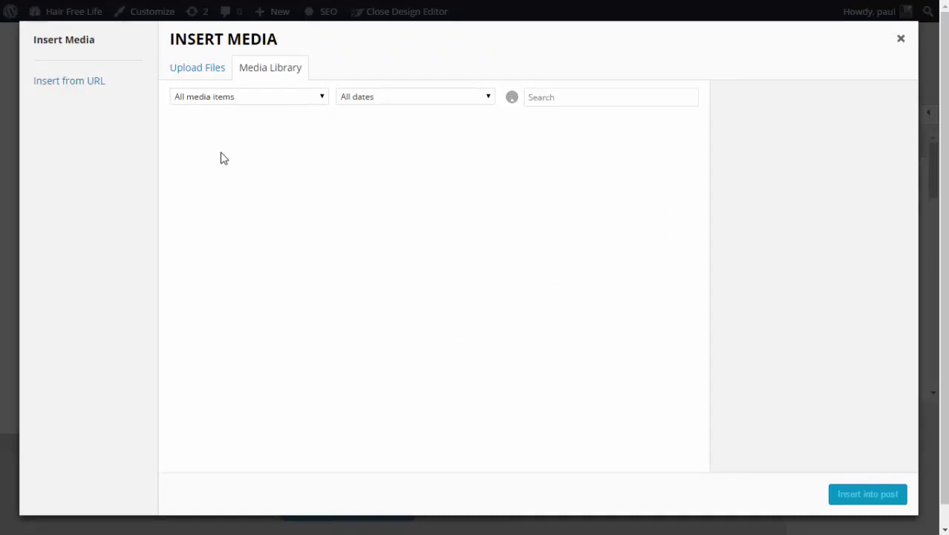
left_click(223, 157)
left_click(866, 494)
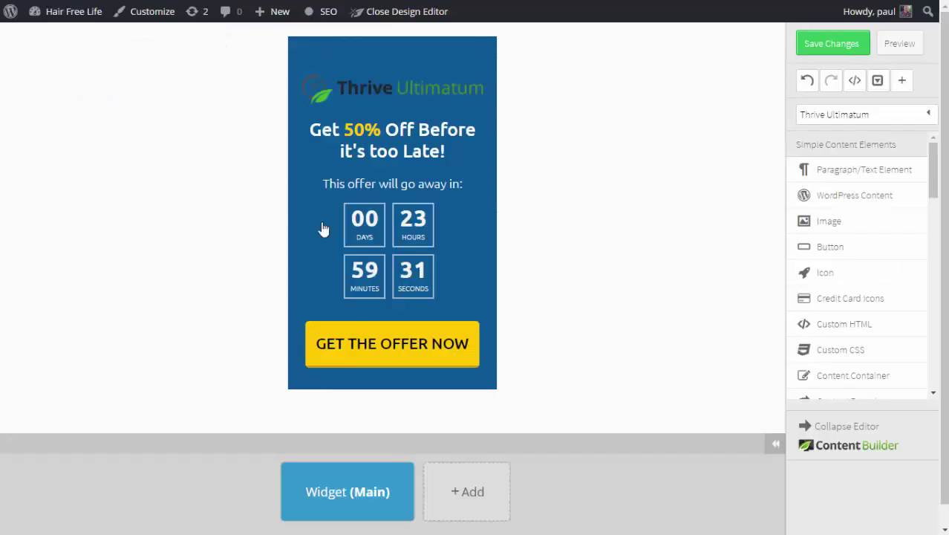
Change the widget's background to light grey and its "Get 50% Off Before it's too Late!" headline to black
left_click(301, 179)
left_click(122, 459)
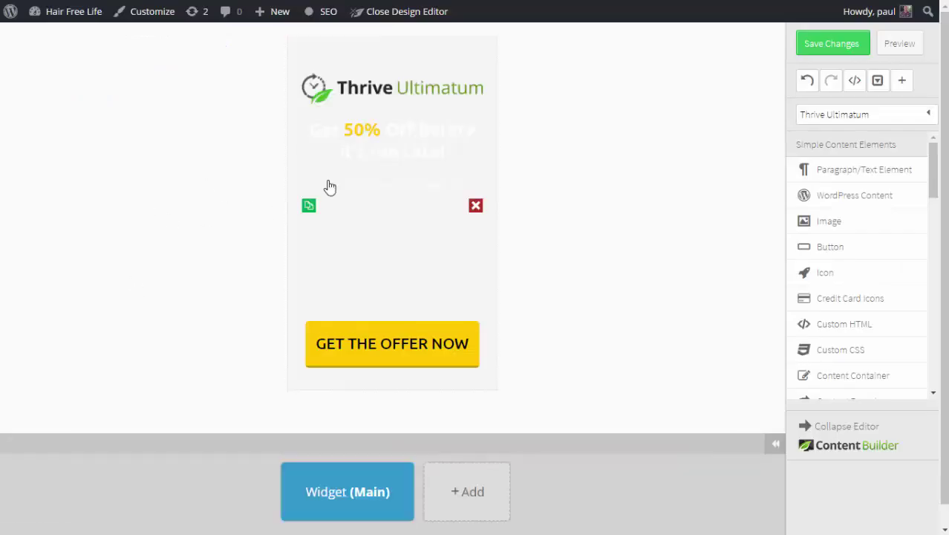
triple_click(393, 141)
left_click(103, 208)
left_click(99, 261)
Set the widget's countdown timer colour to blue
left_click(381, 236)
left_click(102, 149)
left_click(119, 202)
left_click(130, 345)
Darken the text colour of the "This offer will go away in:" line and save the widget design
triple_click(392, 184)
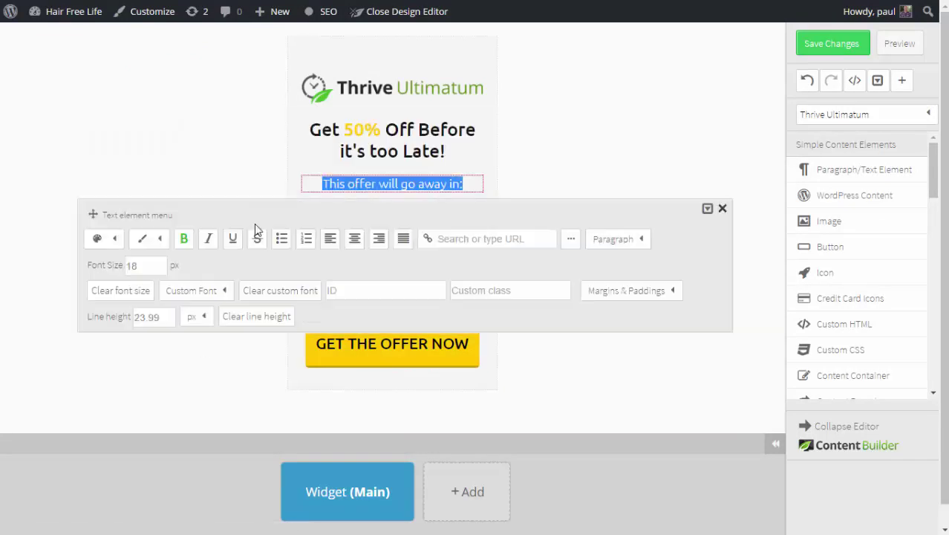
left_click(301, 225)
left_click(837, 46)
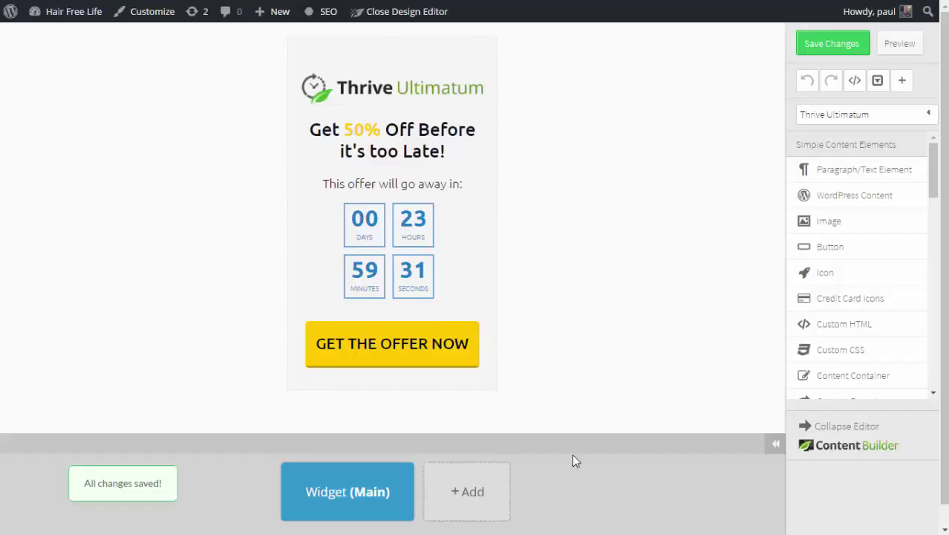
Add a new design state named "24 hours to go" to the widget
left_click(468, 492)
left_click(450, 264)
type("24 hours to go")
left_click(593, 308)
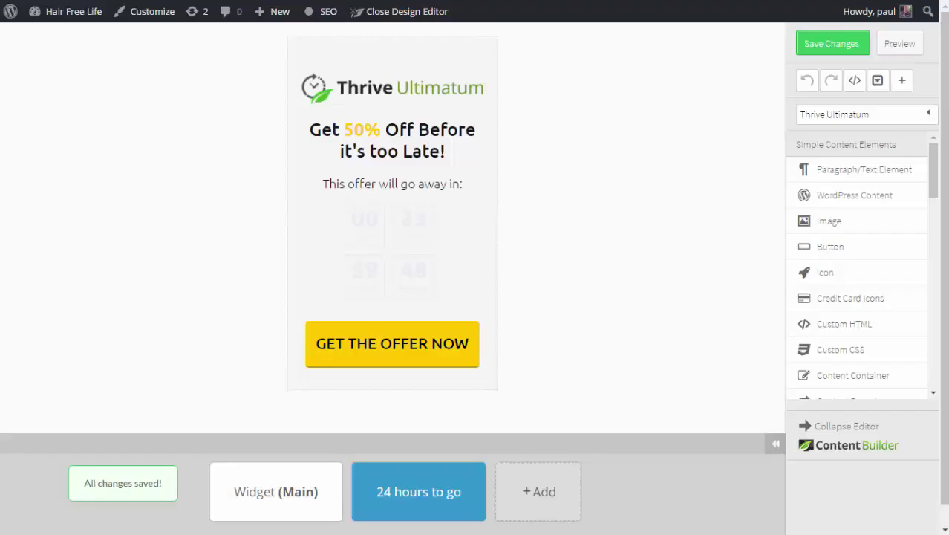
Add another widget design state named "6 hours to go"
left_click(539, 492)
left_click(386, 273)
type("6 hours to go")
left_click(596, 308)
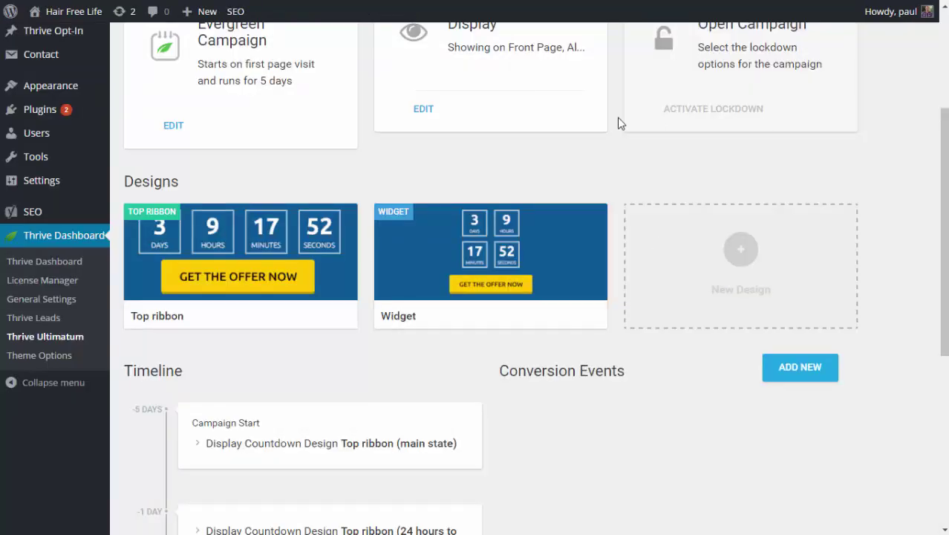
Add the Widget design in its main state to the Campaign Start timeline event and save the event
scroll(364, 312, "down", 2)
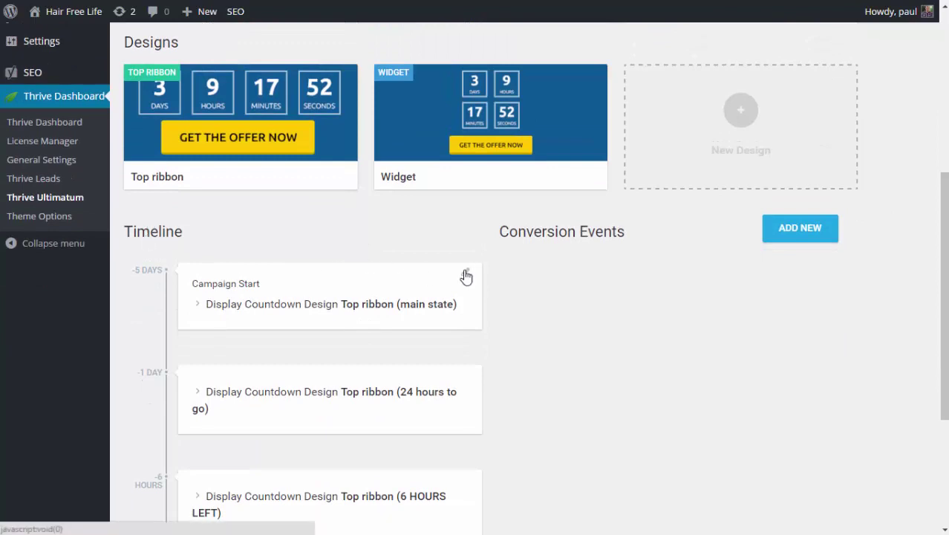
scroll(503, 339, "down", 1)
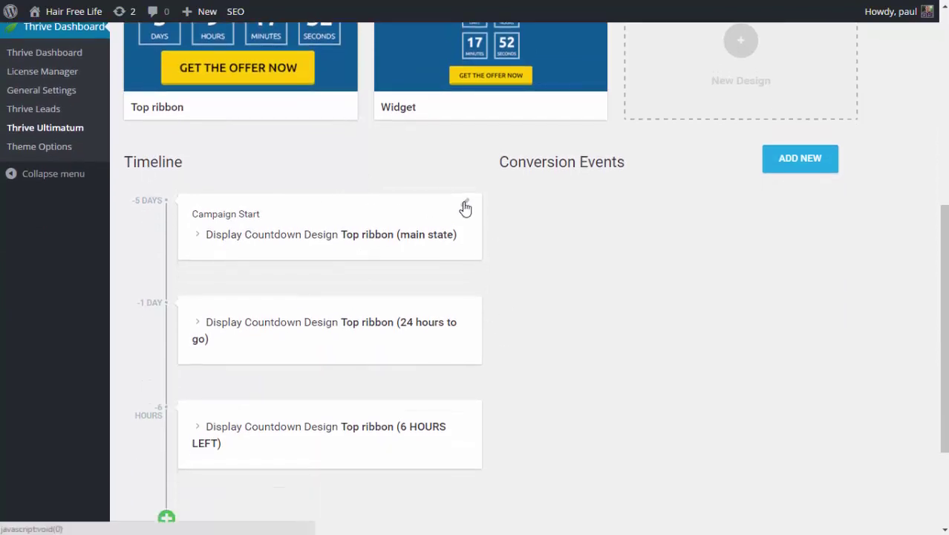
left_click(466, 206)
left_click(473, 282)
left_click(286, 283)
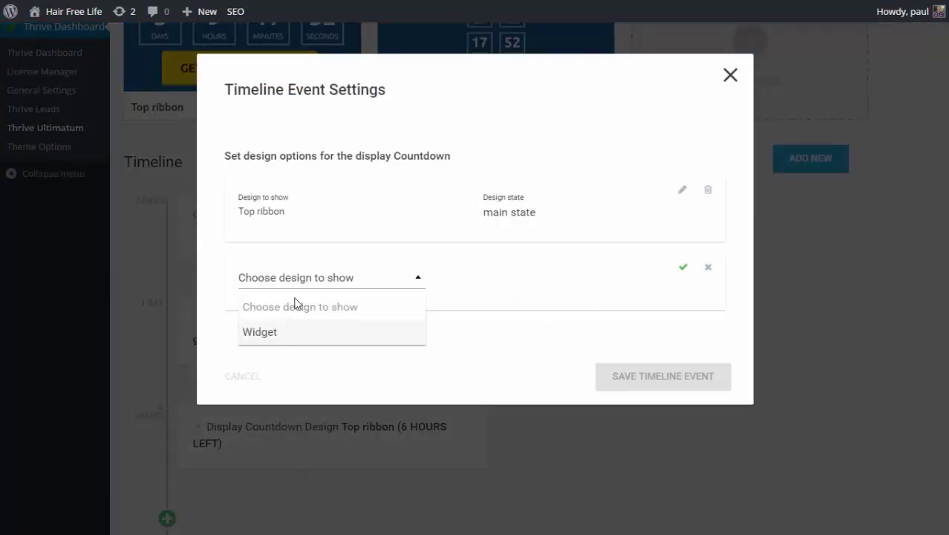
left_click(293, 338)
left_click(541, 289)
left_click(533, 332)
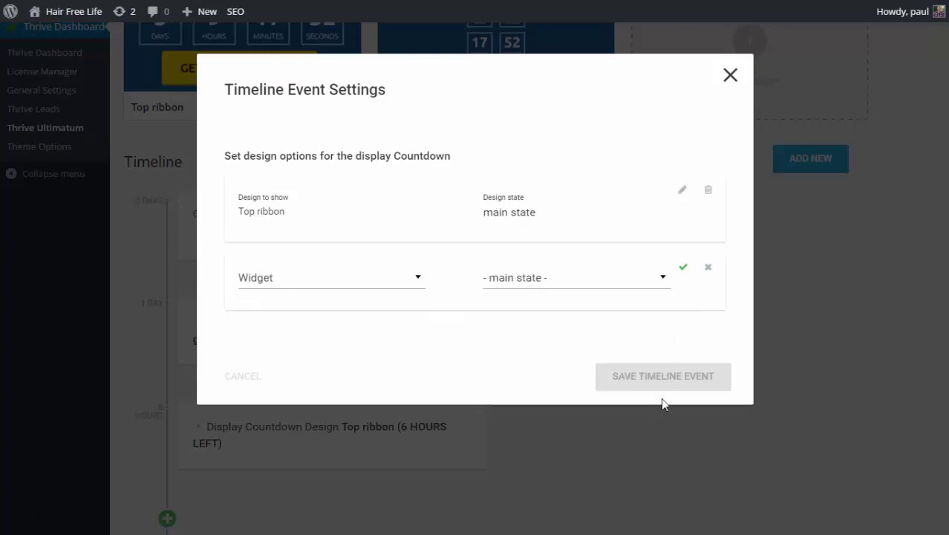
left_click(683, 266)
left_click(665, 396)
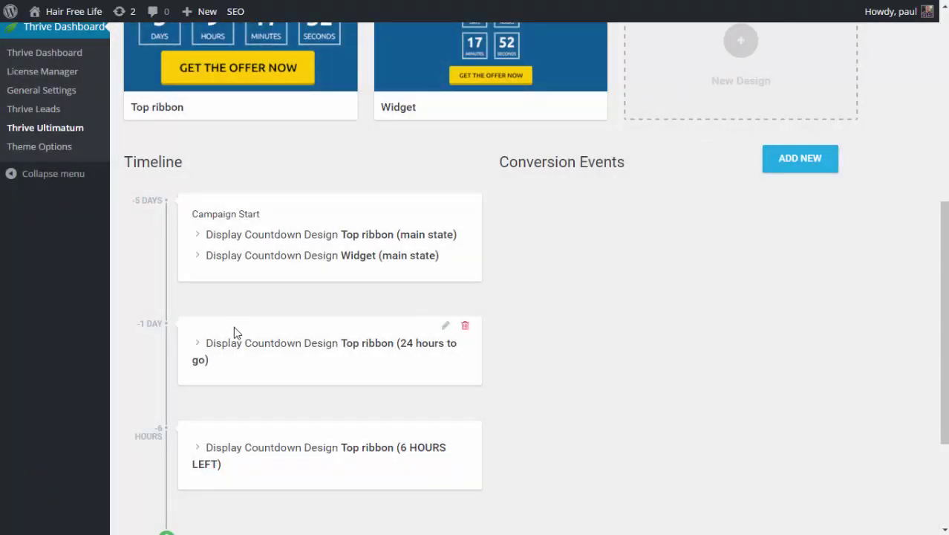
Add the Widget design in the "24 hours to go" state to the 1-day timeline event and save the event
left_click(445, 326)
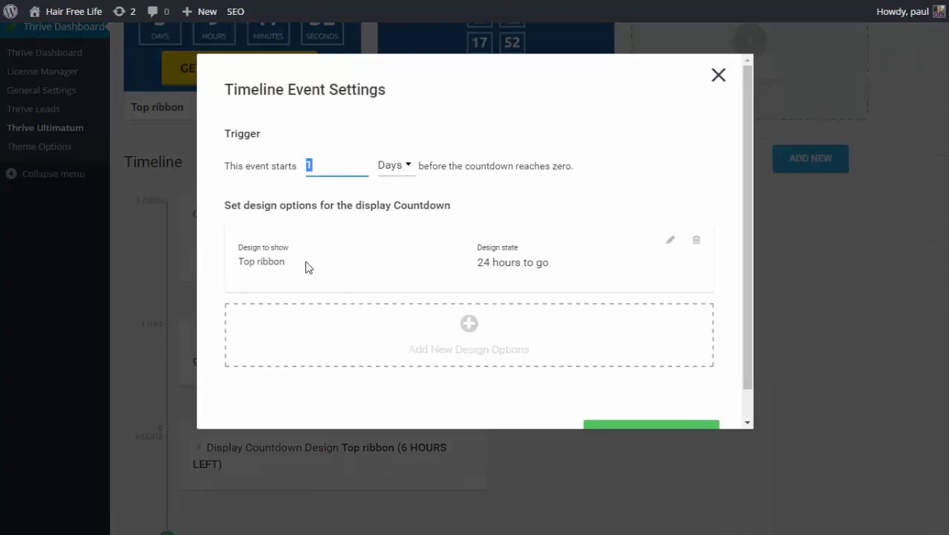
left_click(468, 327)
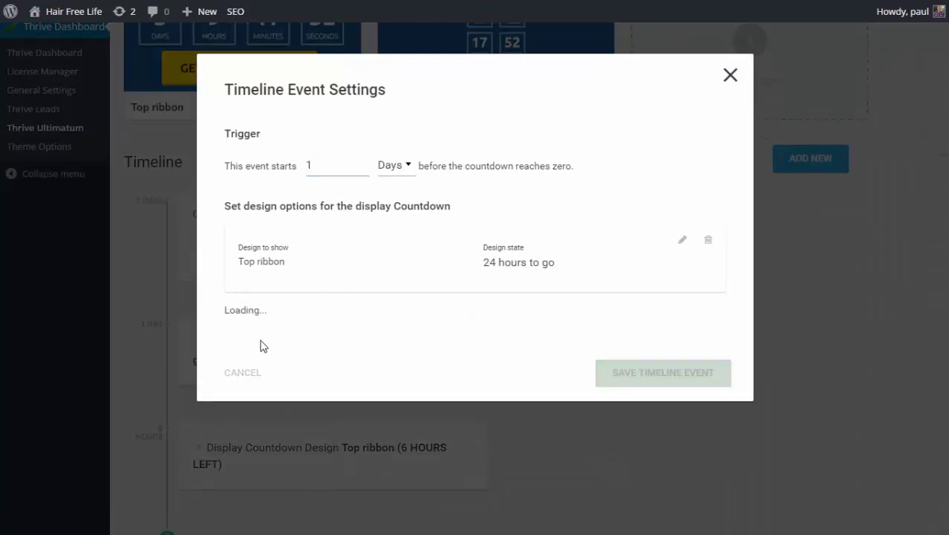
left_click(266, 331)
left_click(289, 386)
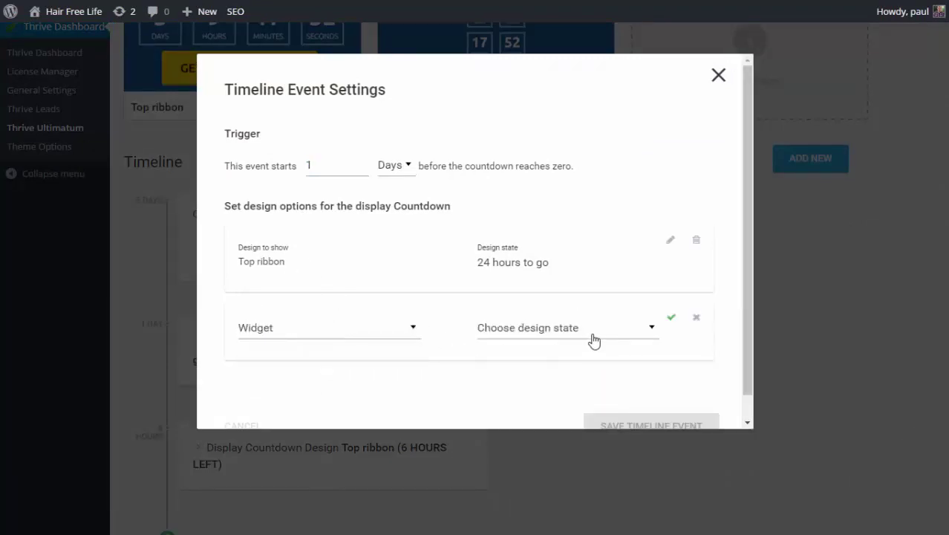
left_click(595, 338)
left_click(538, 413)
left_click(672, 318)
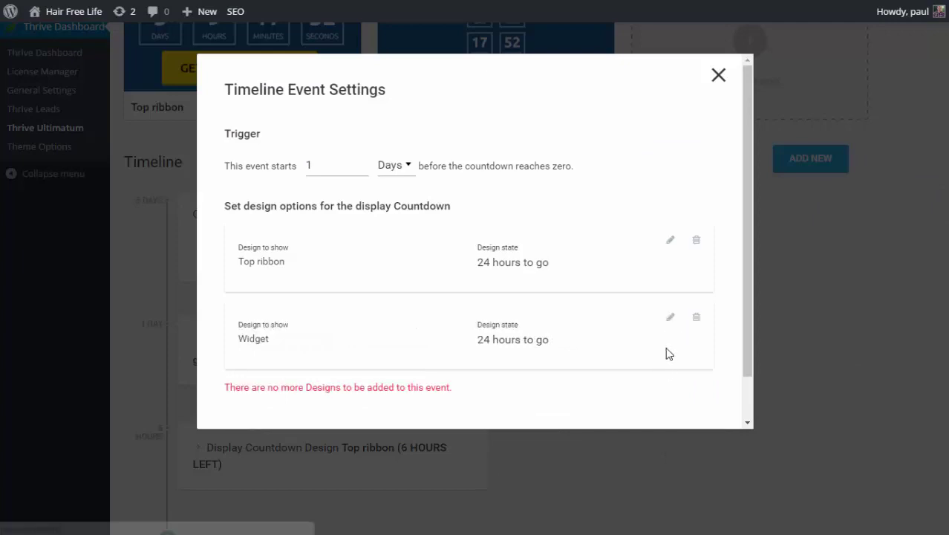
scroll(658, 401, "down", 1)
left_click(659, 402)
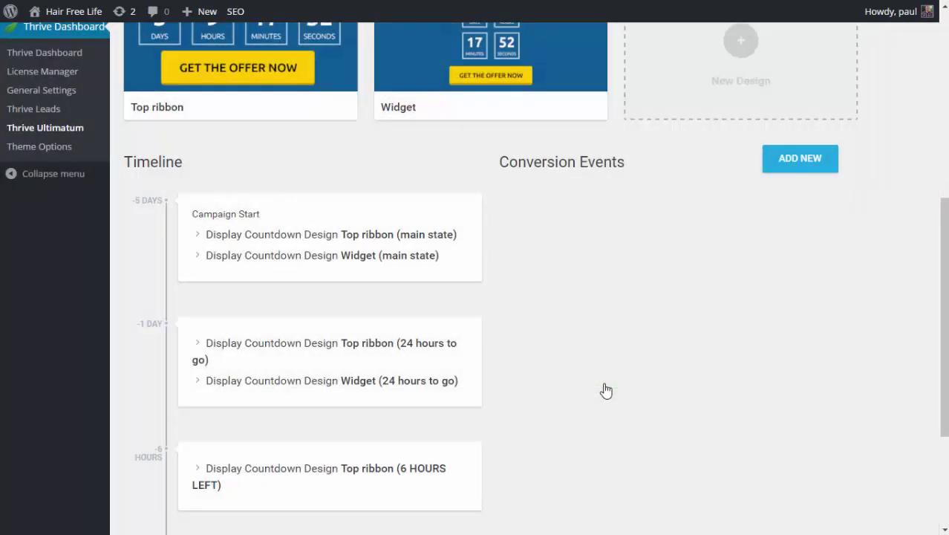
Add the Widget design in the "6 hours to go" state to the 6-hours timeline event and save the event
scroll(480, 406, "down", 3)
left_click(445, 257)
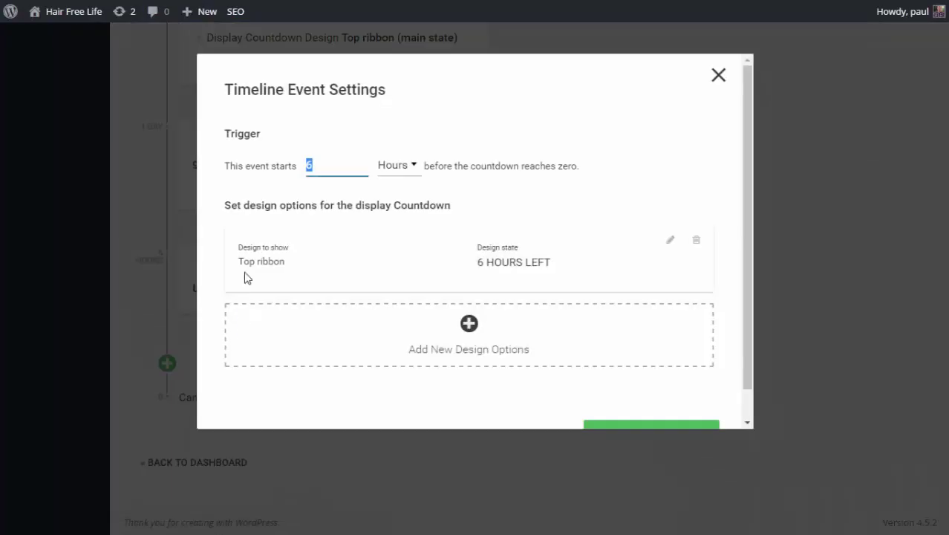
left_click(484, 346)
left_click(267, 326)
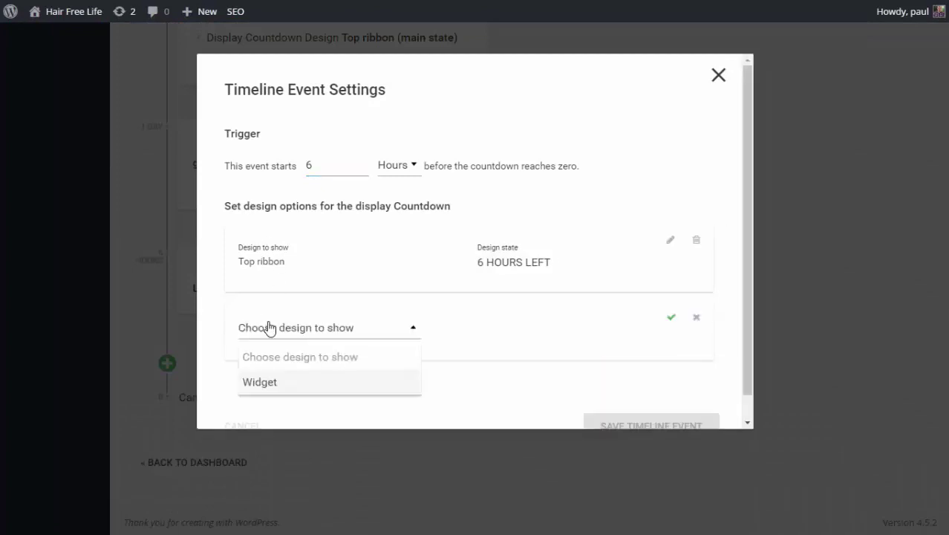
left_click(283, 383)
left_click(595, 331)
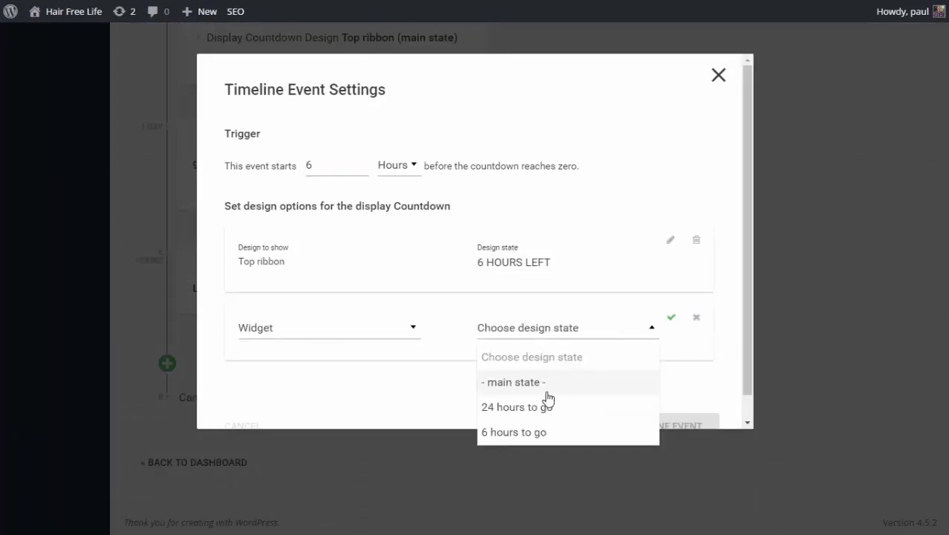
left_click(543, 432)
left_click(671, 318)
scroll(663, 316, "down", 1)
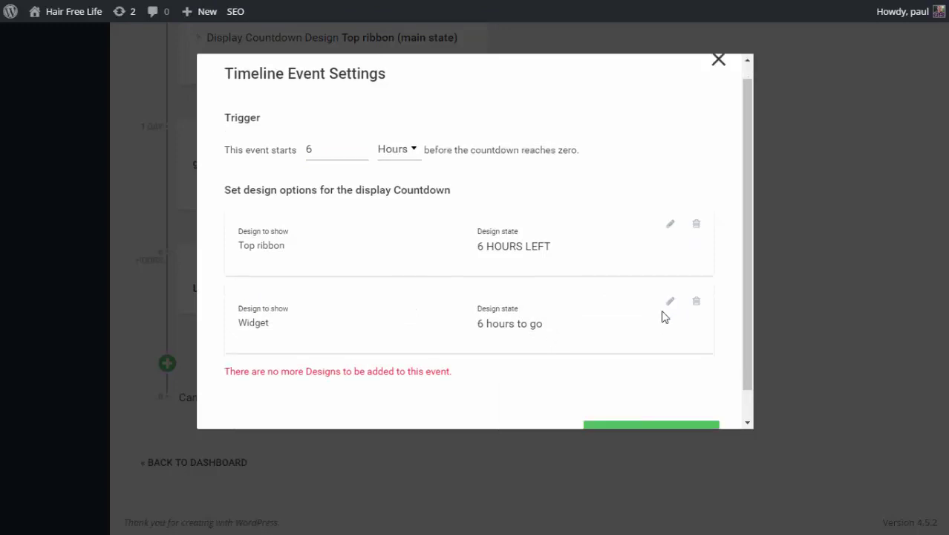
left_click(652, 402)
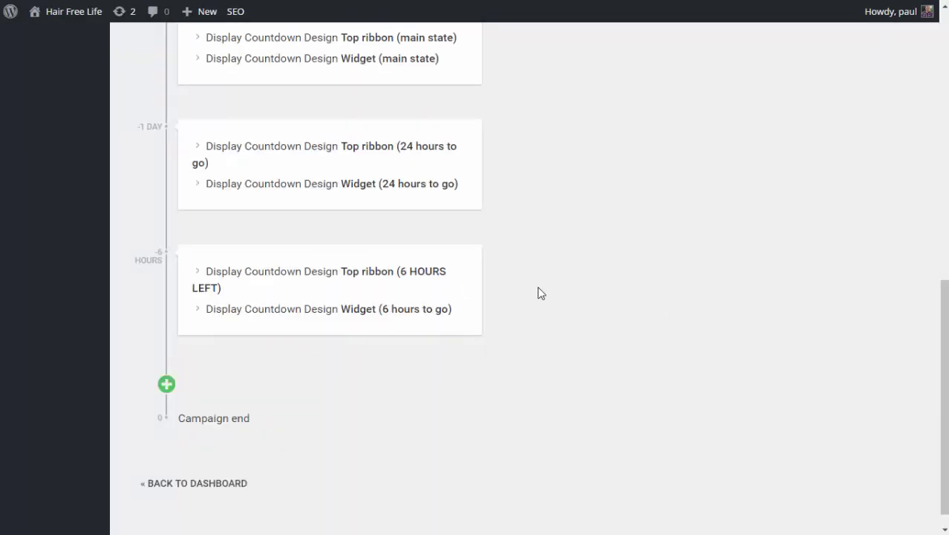
On the site's Widgets page, add the Thrive Ultimatum widget to the Main Sidebar and move it above the Thrive Leads Widget
scroll(632, 291, "up", 6)
scroll(633, 291, "up", 2)
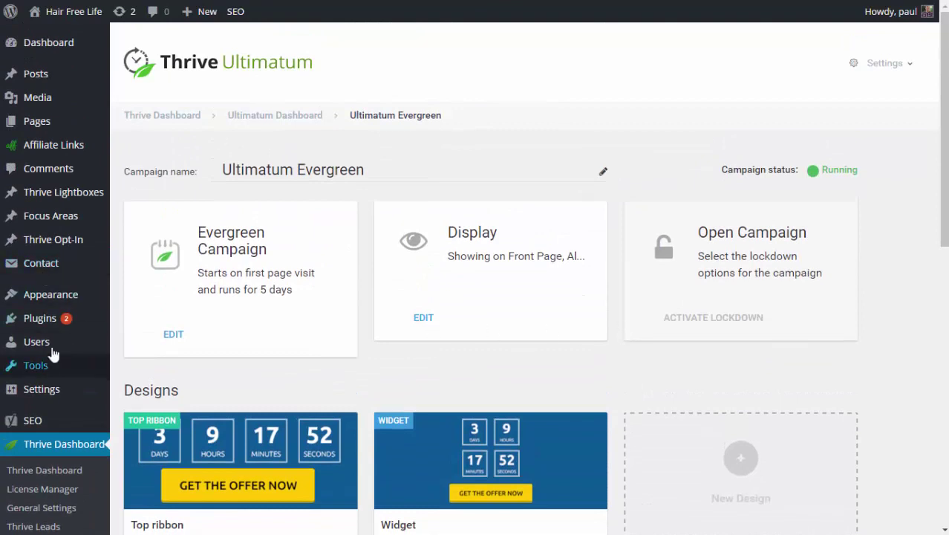
mouse_move(45, 295)
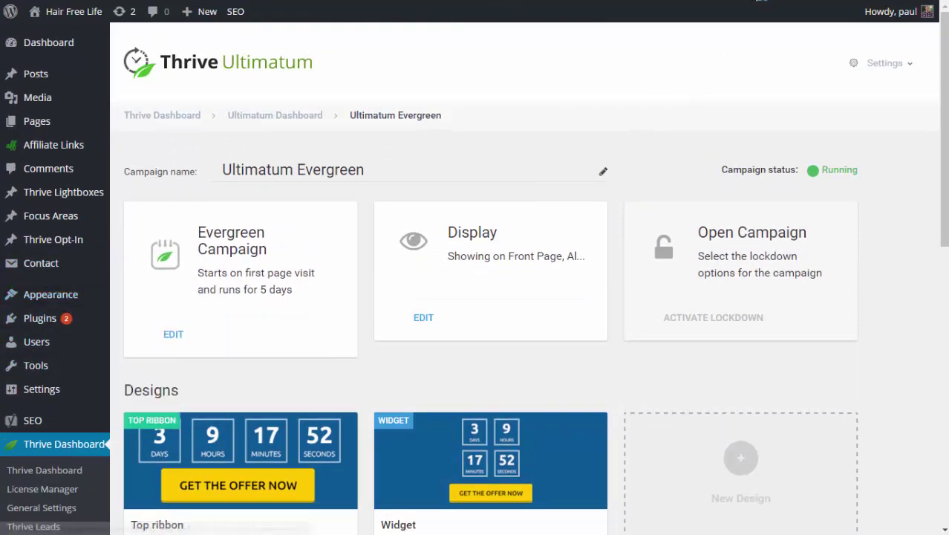
left_click(760, 0)
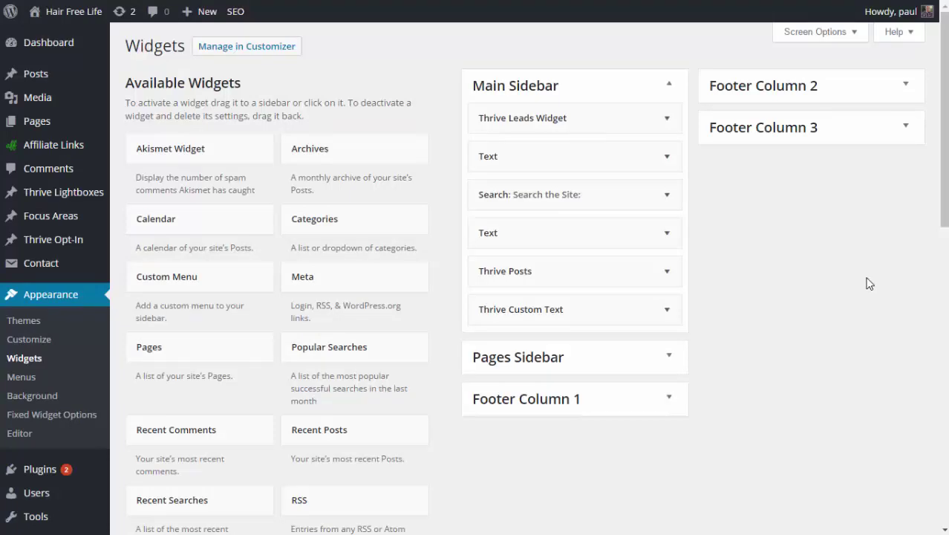
left_click_drag(942, 104, 942, 329)
left_click(191, 363)
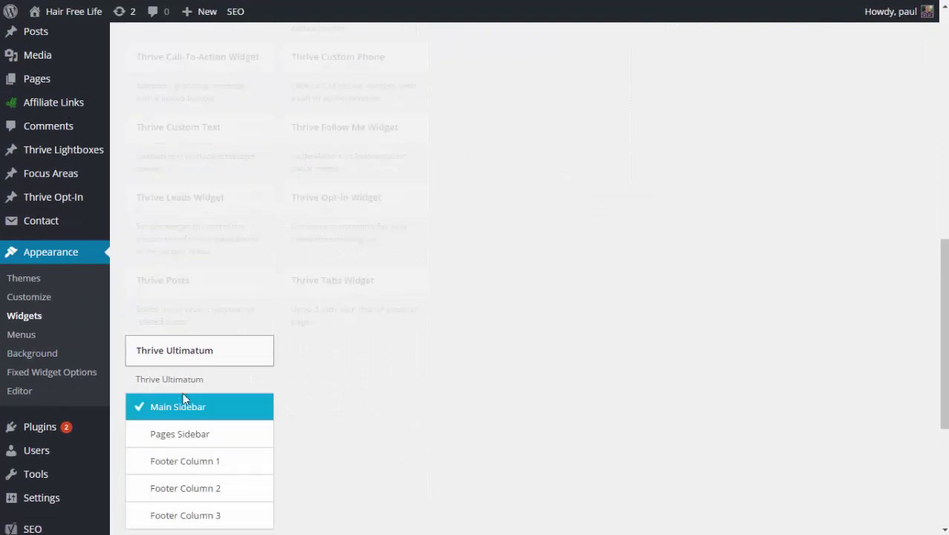
left_click_drag(944, 343, 943, 379)
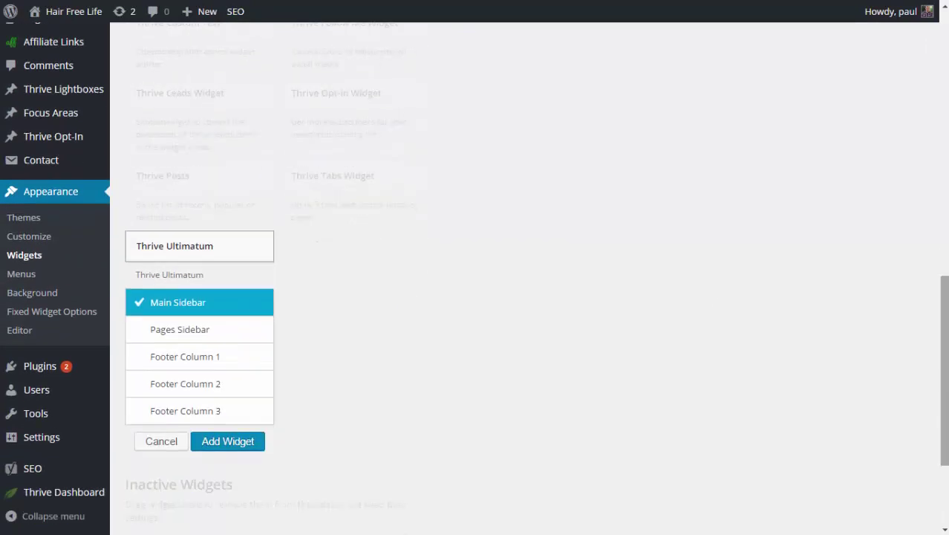
left_click(216, 443)
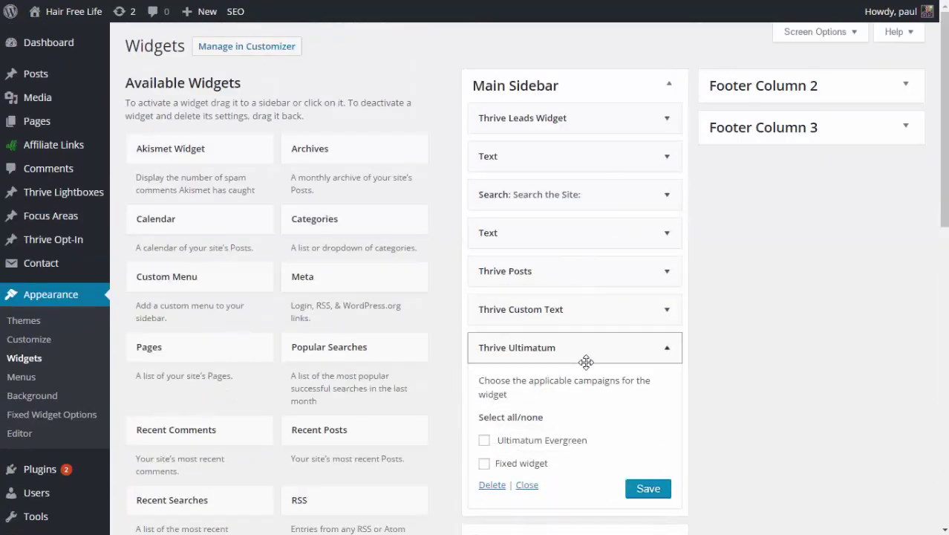
left_click_drag(586, 362, 578, 116)
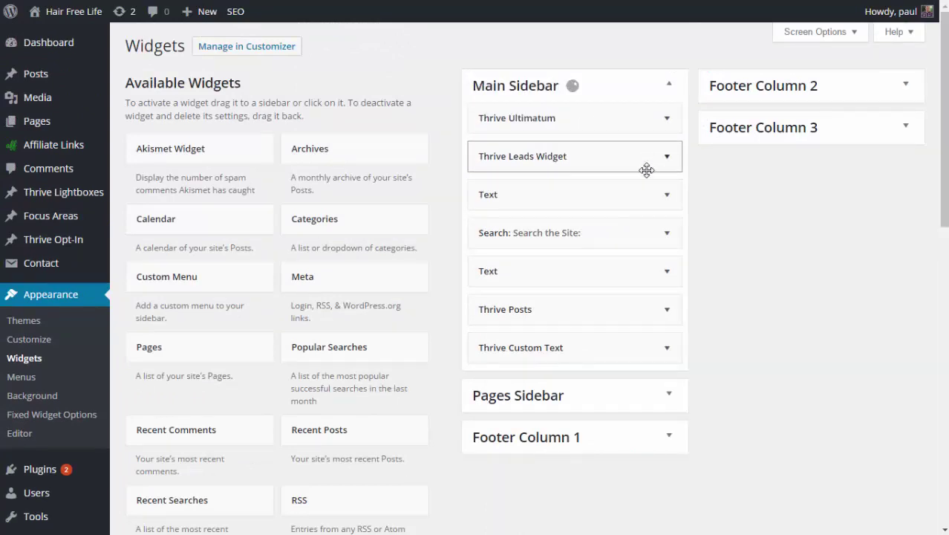
Enable the Ultimatum Evergreen campaign for the Thrive Ultimatum sidebar widget and save the widget
left_click(667, 119)
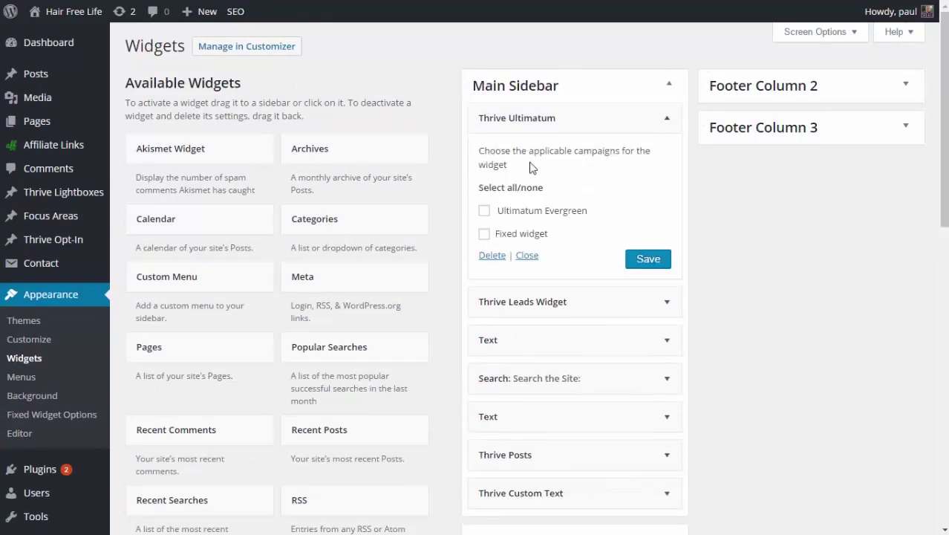
left_click(484, 212)
left_click(651, 264)
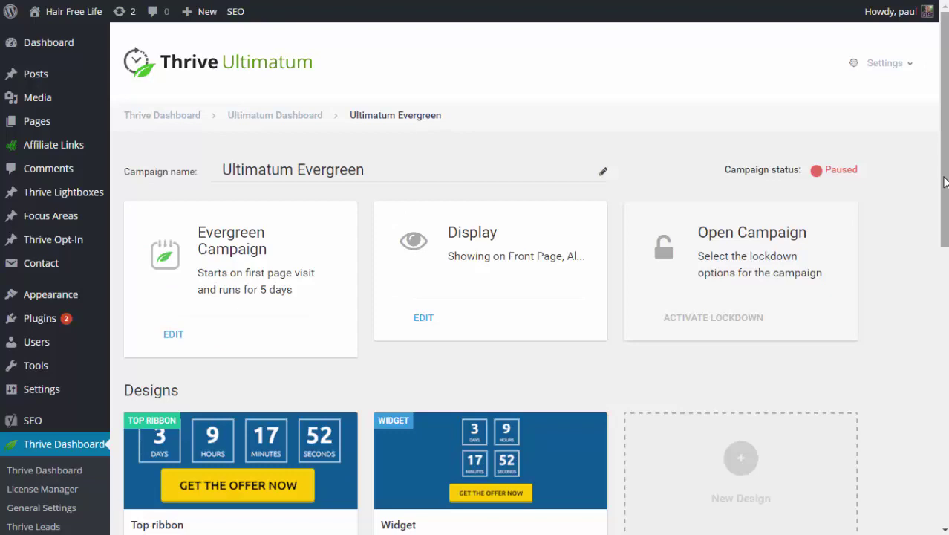
Add a conversion event to the Ultimatum Evergreen campaign, triggered by a visit to the "Thank You for Purchasing" conversion page
left_click_drag(945, 182, 942, 405)
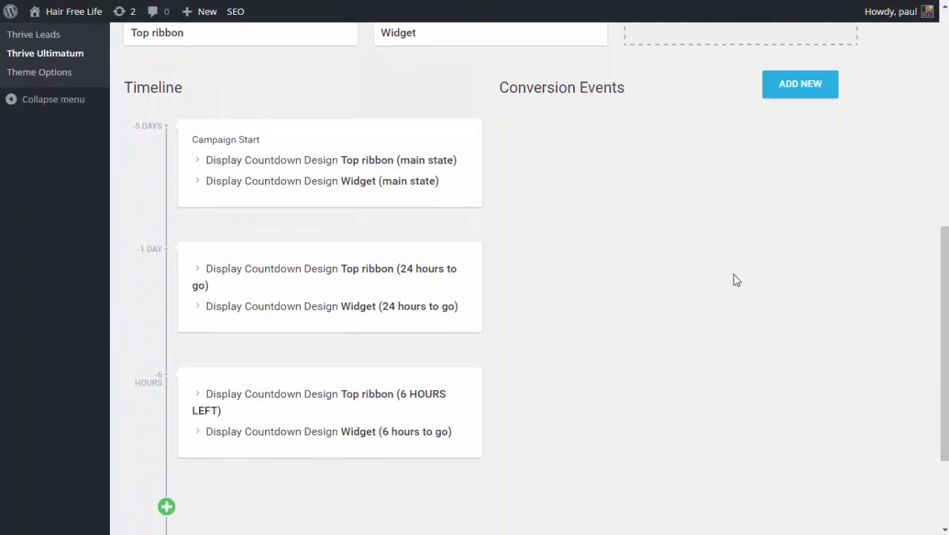
left_click(812, 97)
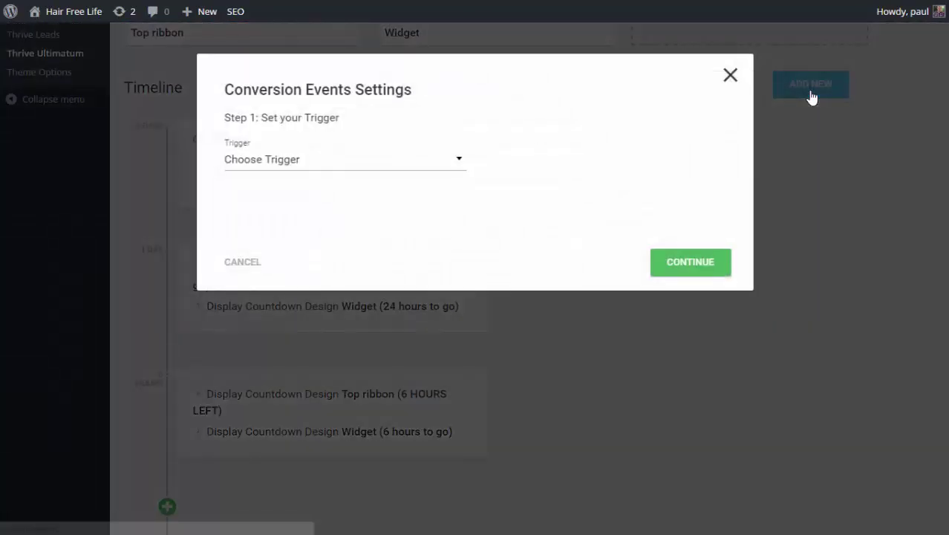
left_click(367, 172)
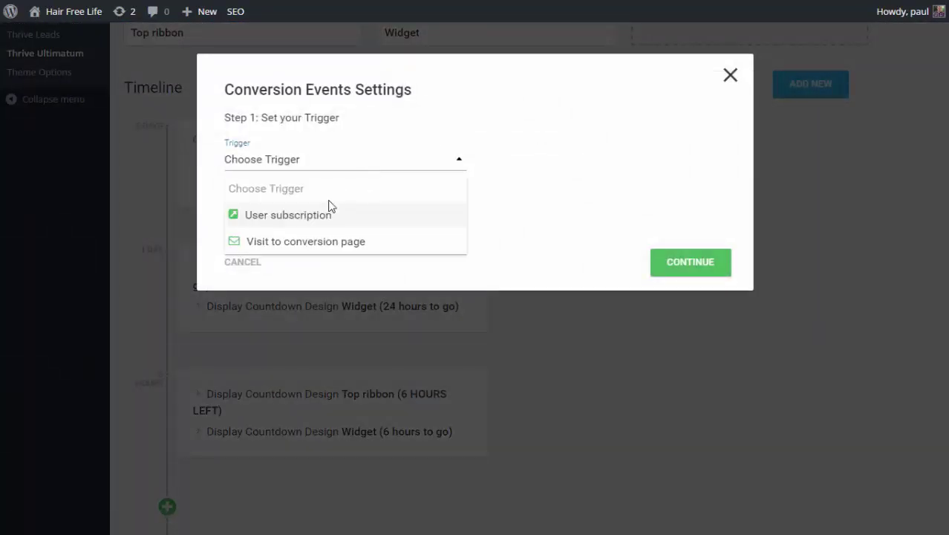
left_click(298, 241)
left_click(335, 245)
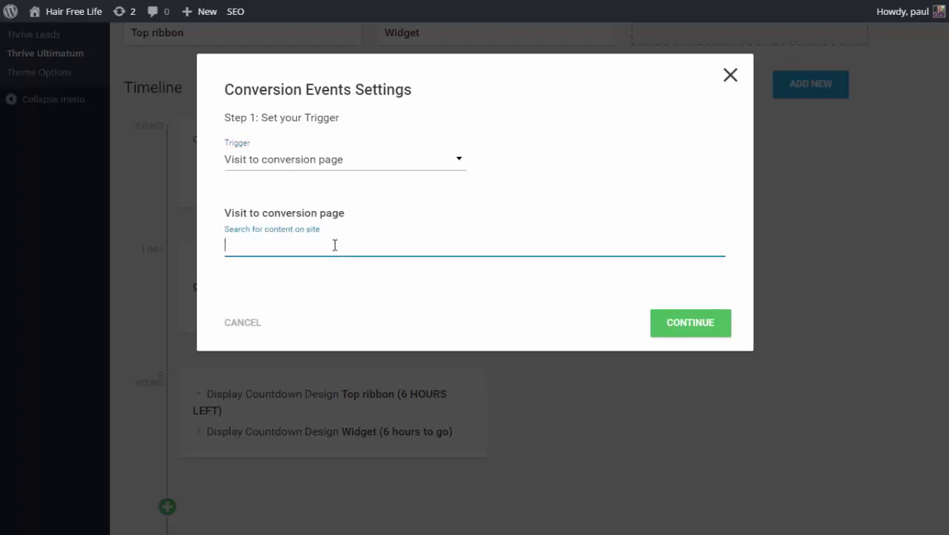
type("thank")
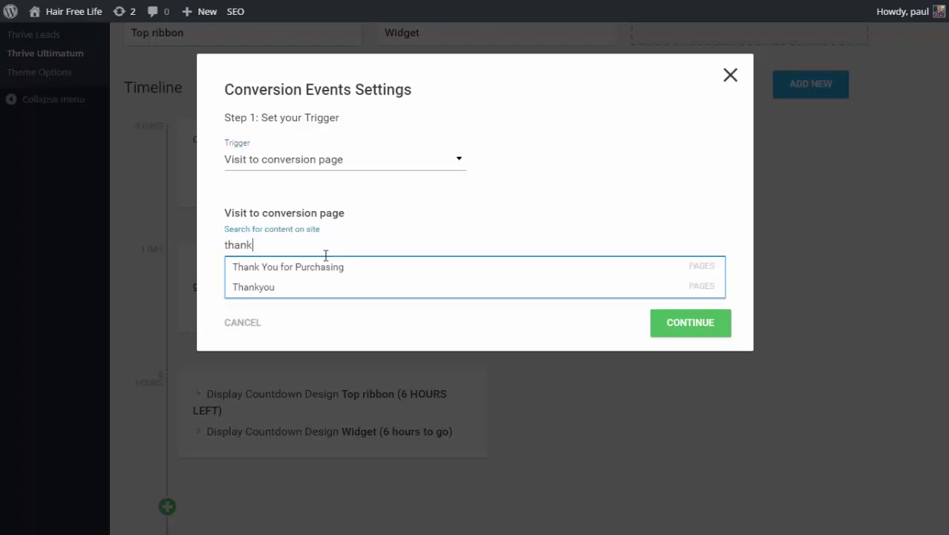
left_click(307, 269)
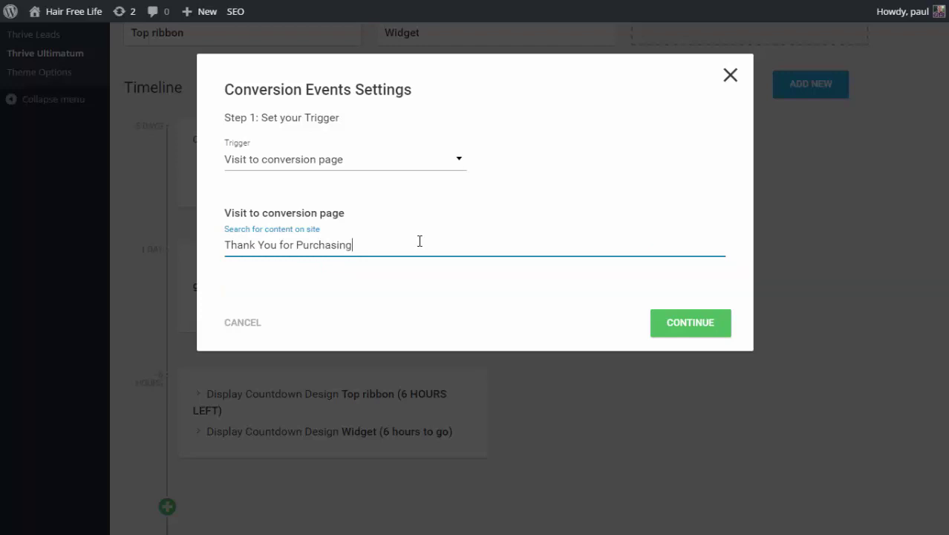
left_click(683, 324)
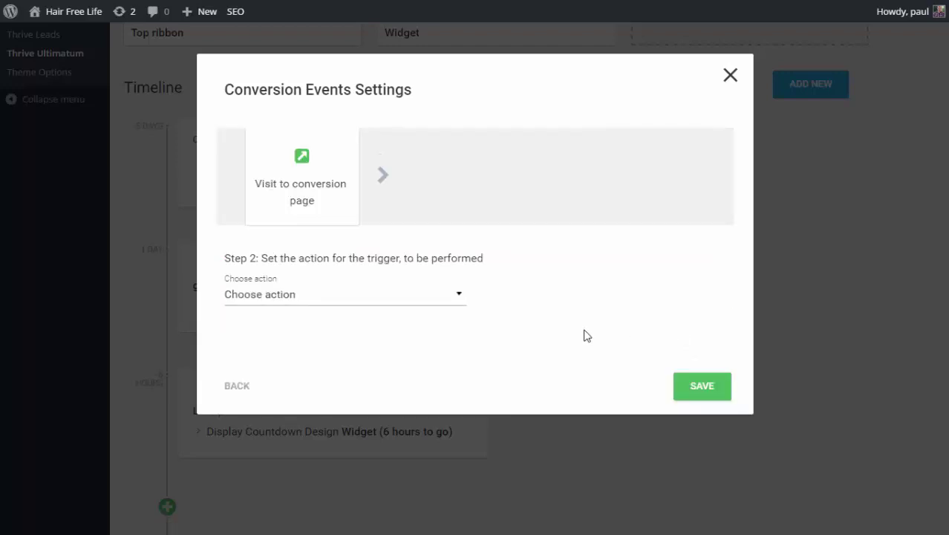
Set the conversion event's action to End Campaign and save the event
left_click(388, 301)
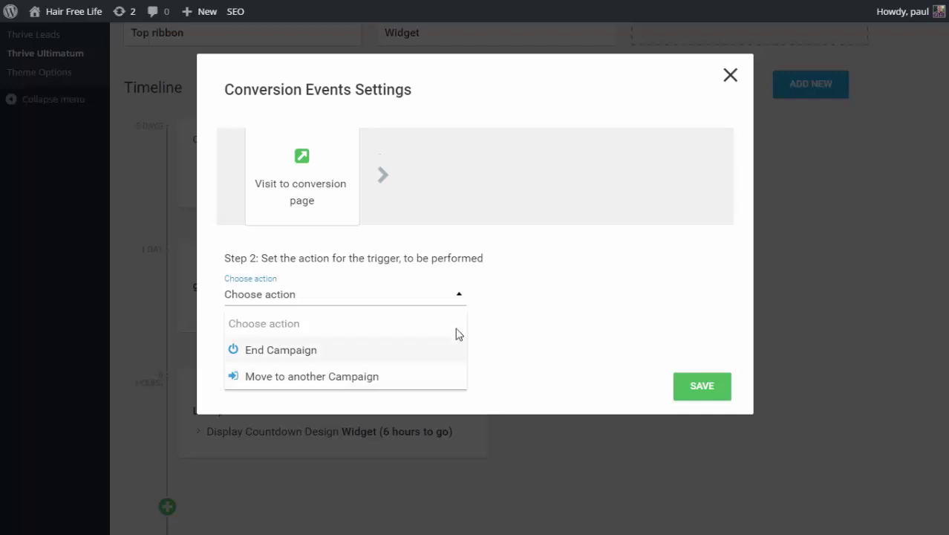
left_click(410, 377)
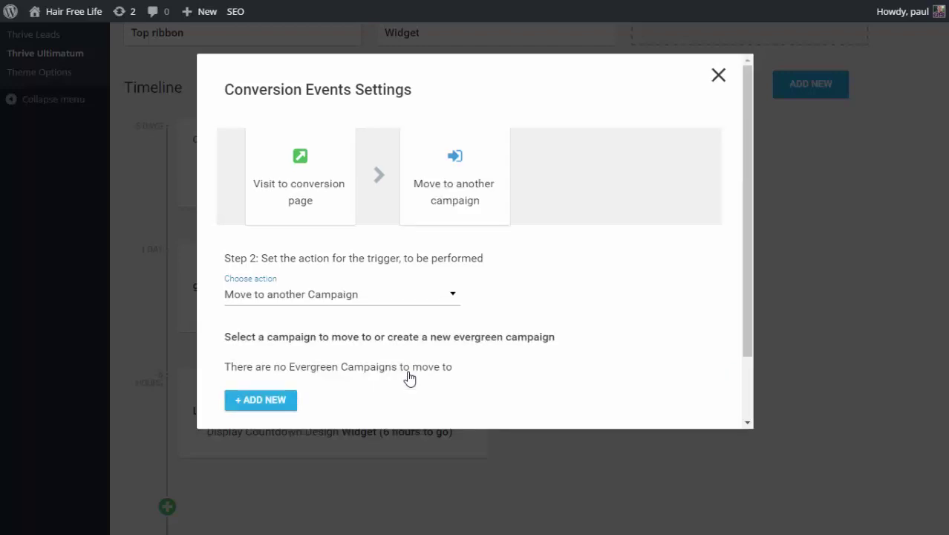
left_click(412, 302)
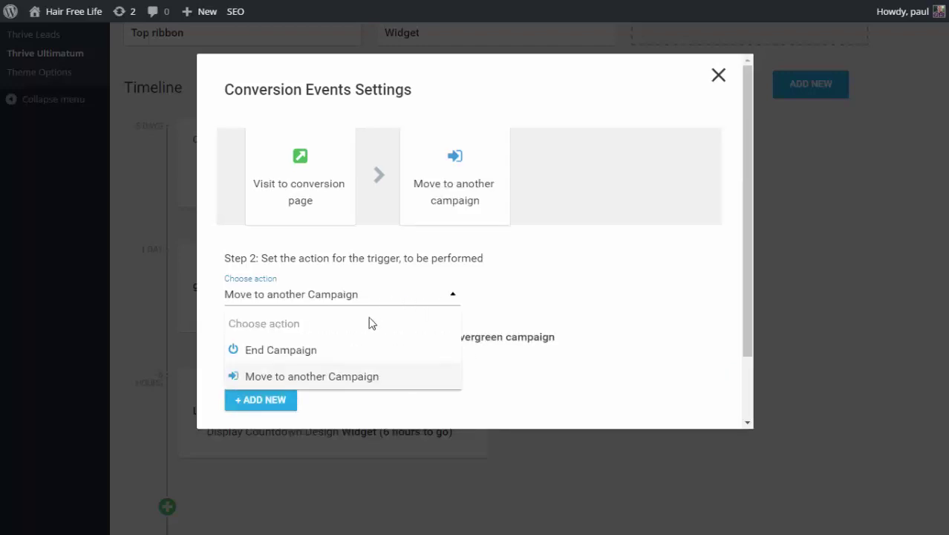
left_click(298, 353)
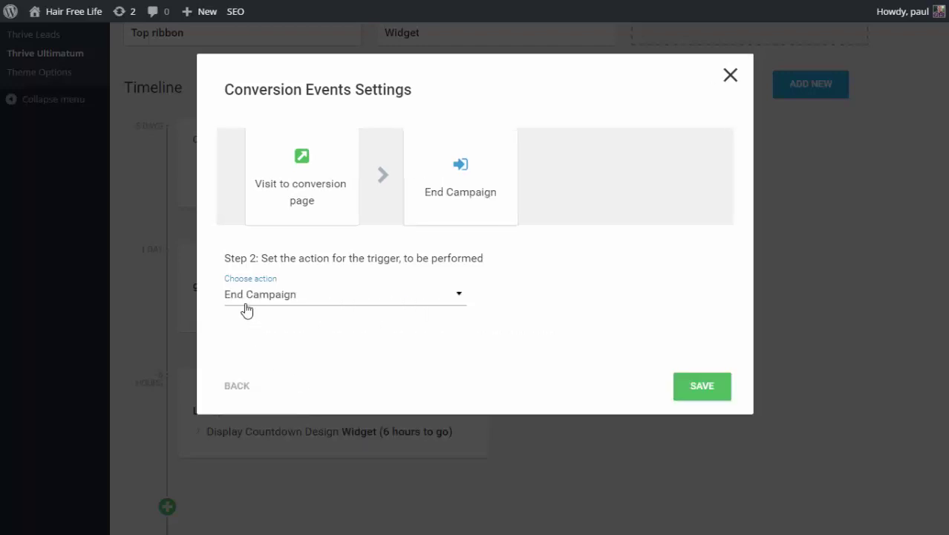
left_click(699, 392)
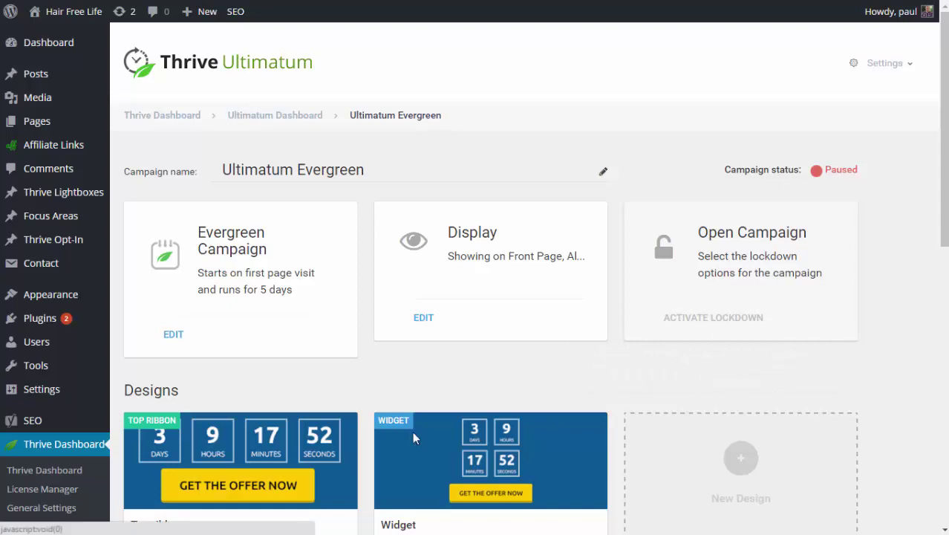
Activate lockdown for the evergreen campaign, set its trigger type to "Visit to promotion page", and save the campaign settings
left_click(175, 335)
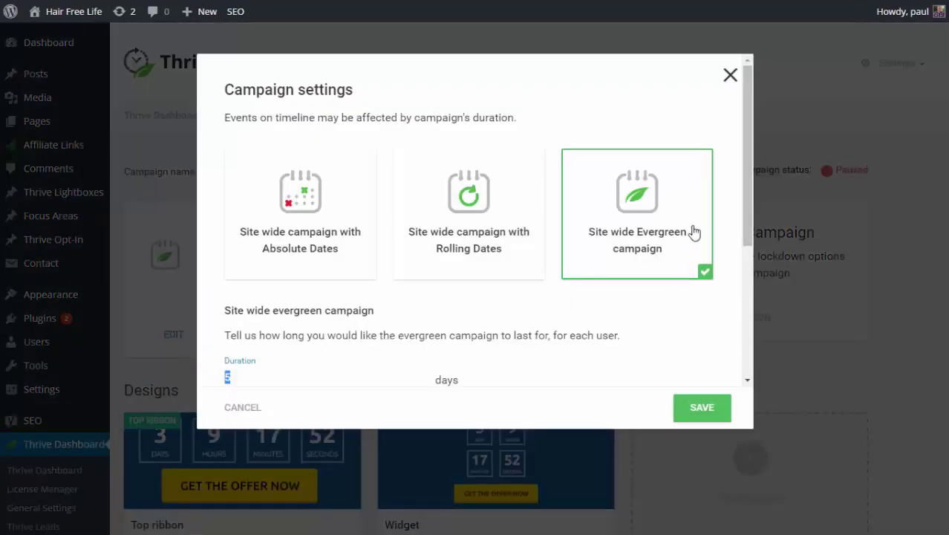
scroll(440, 195, "down", 3)
left_click(437, 192)
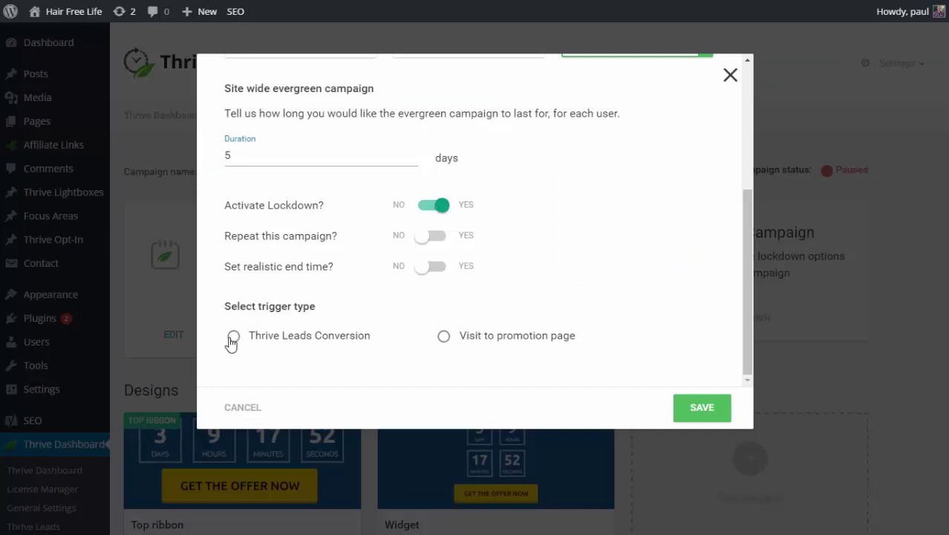
left_click(444, 337)
scroll(524, 274, "down", 1)
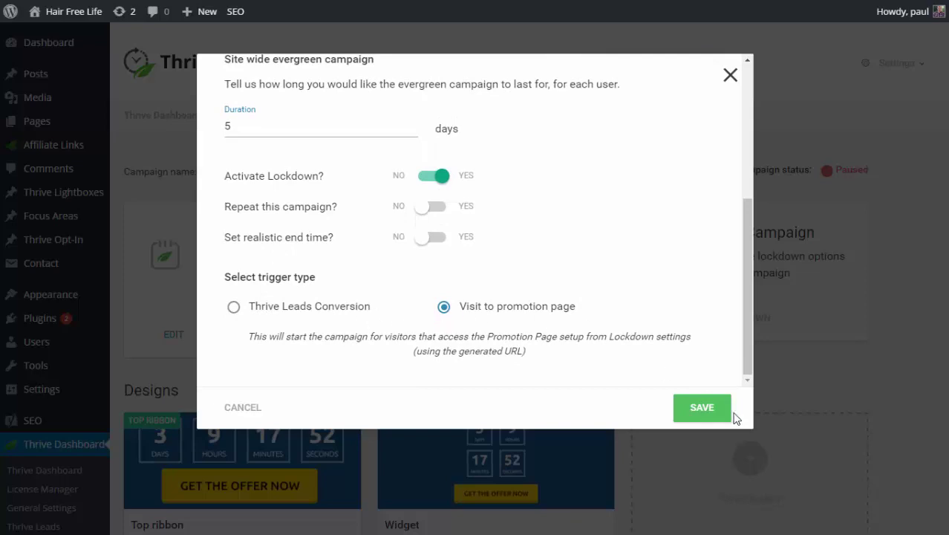
left_click(696, 419)
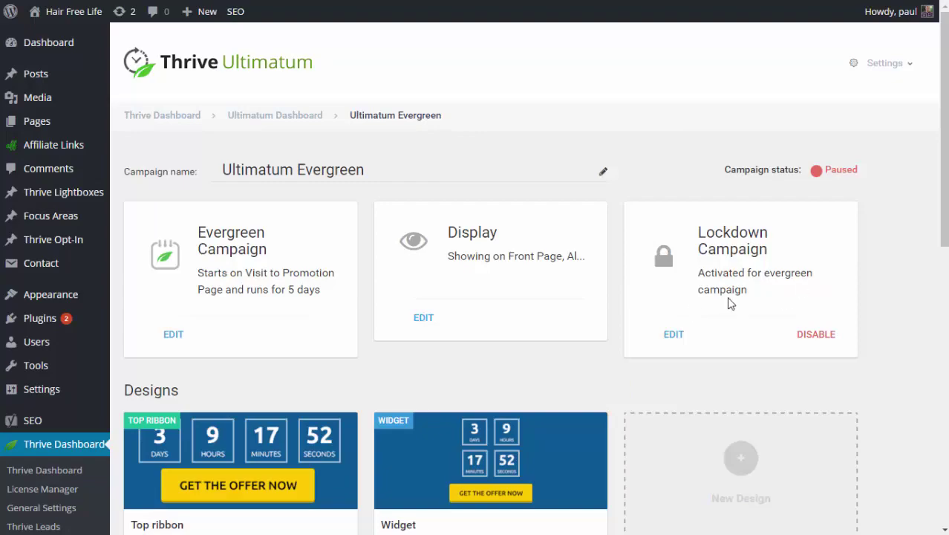
Edit the campaign's lockdown settings and set the pre-access redirect to the "Pre Access Page"
left_click(674, 335)
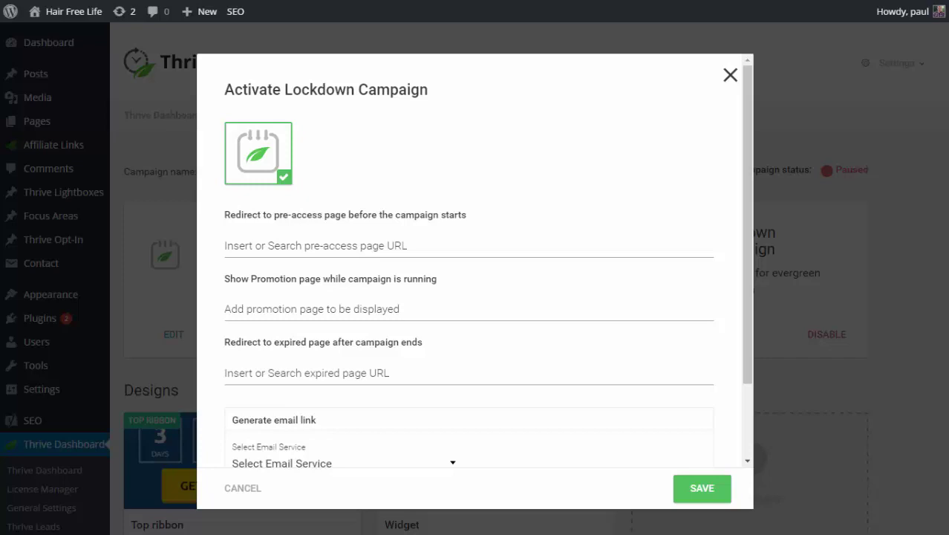
left_click(272, 245)
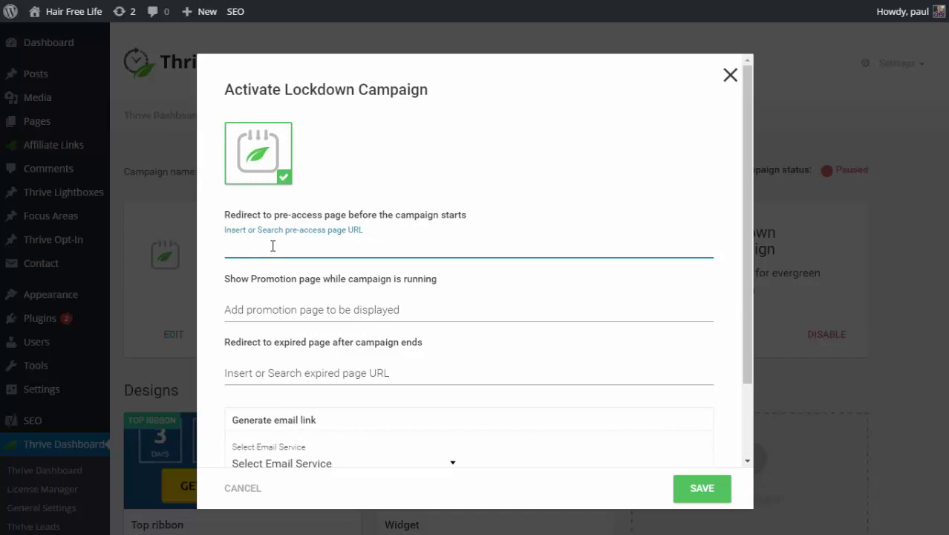
type("pre")
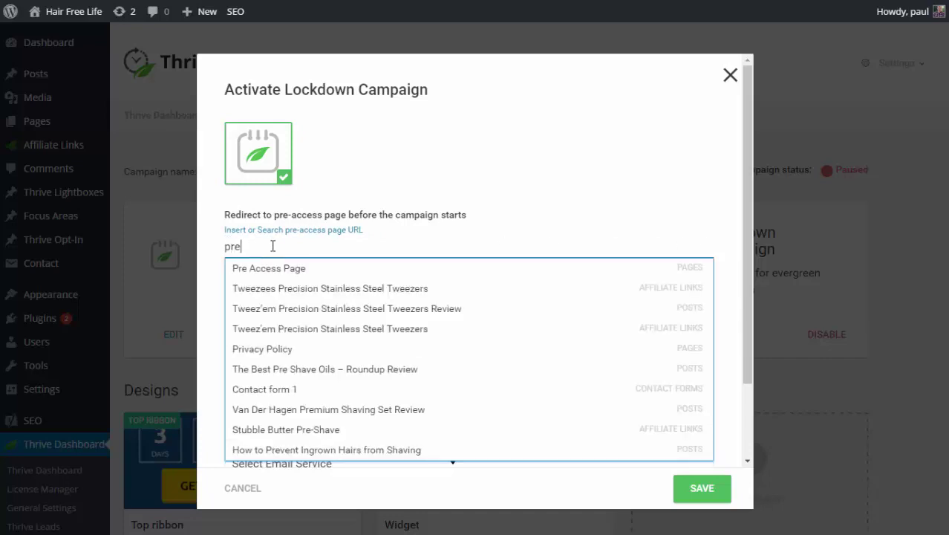
left_click(301, 271)
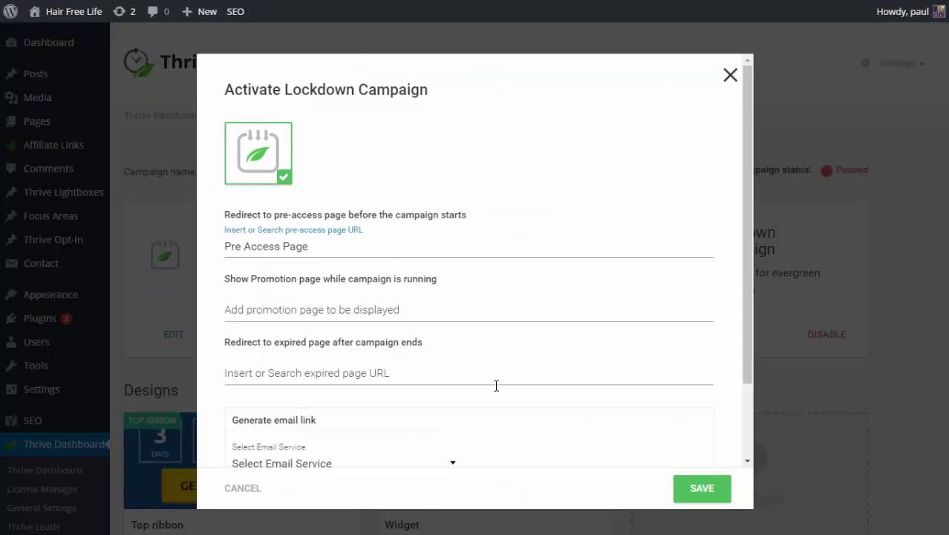
Set the page shown while the campaign is running to "Promotion Page (Sales page)" and look over that sales page
left_click(318, 310)
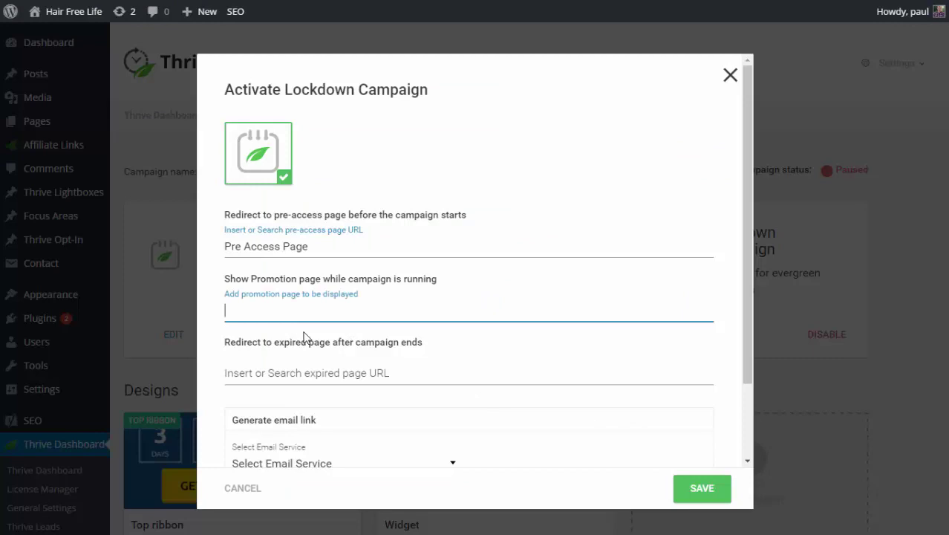
type("sal")
scroll(296, 329, "down", 1)
type("es")
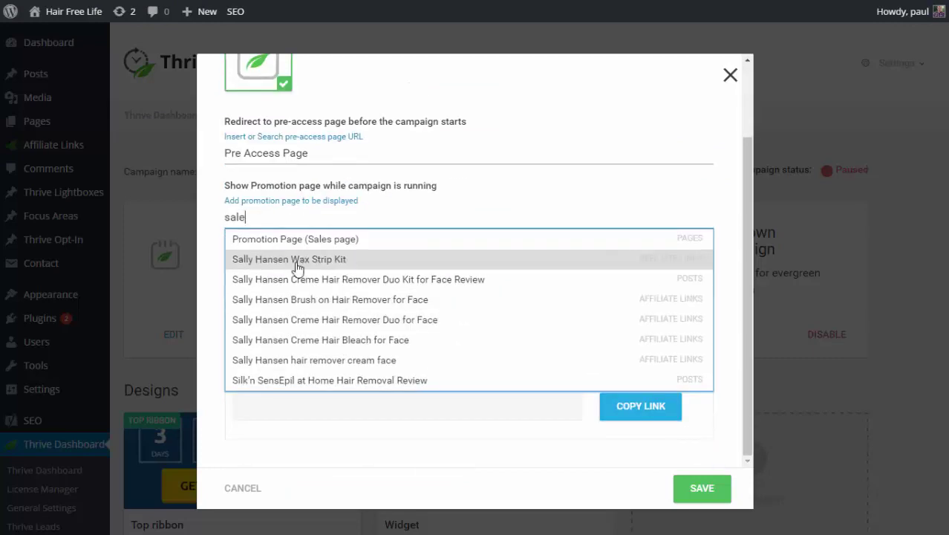
left_click(252, 240)
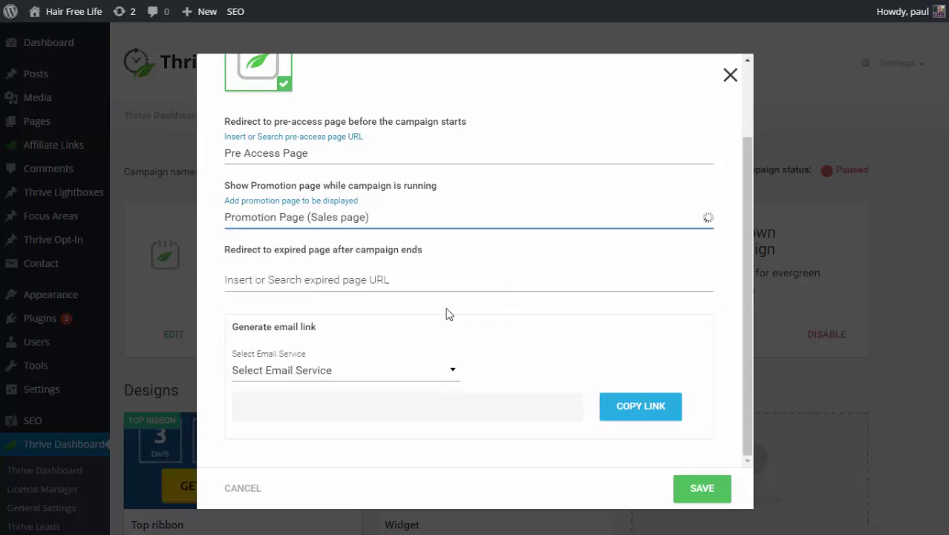
scroll(562, 272, "up", 1)
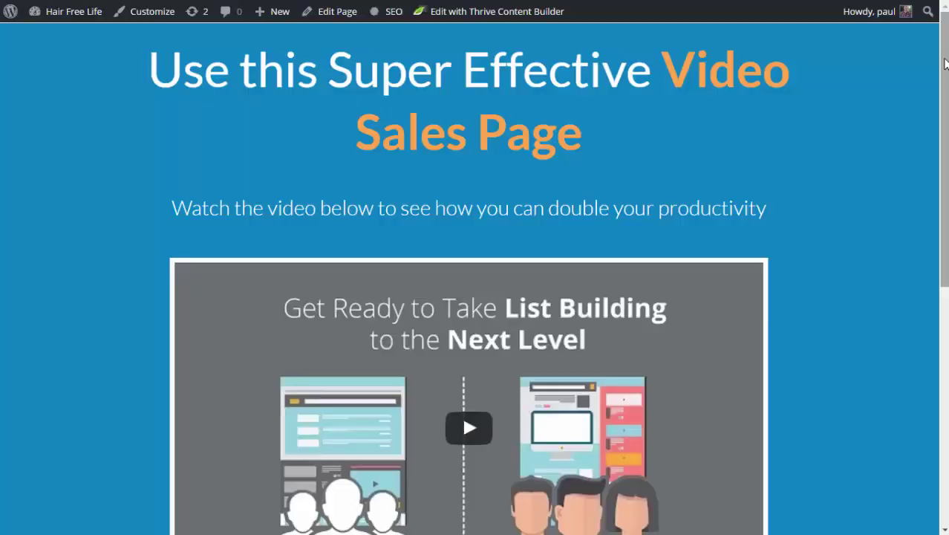
scroll(475, 275, "down", 5)
scroll(475, 275, "down", 1)
scroll(475, 274, "up", 7)
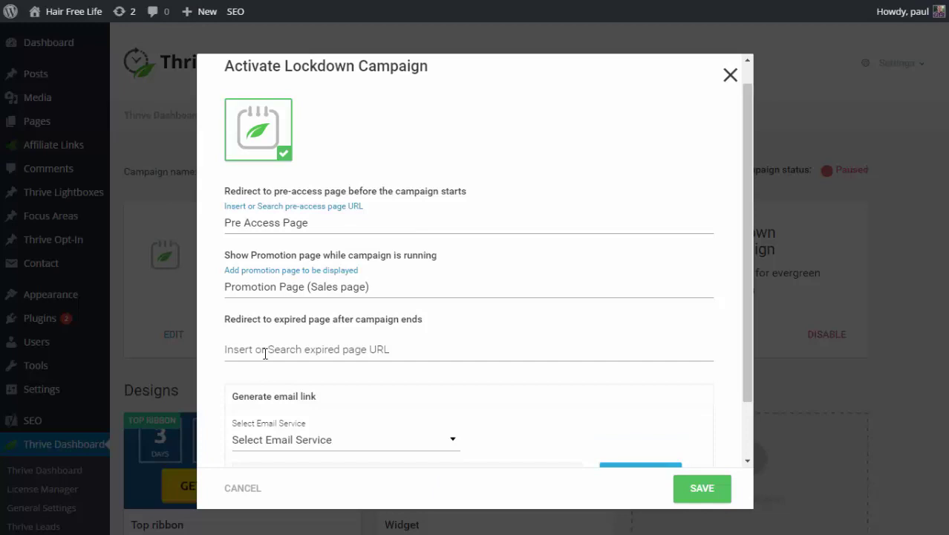
Set the redirect after the campaign ends to the "Sorry We Have Closed!" page
left_click(265, 353)
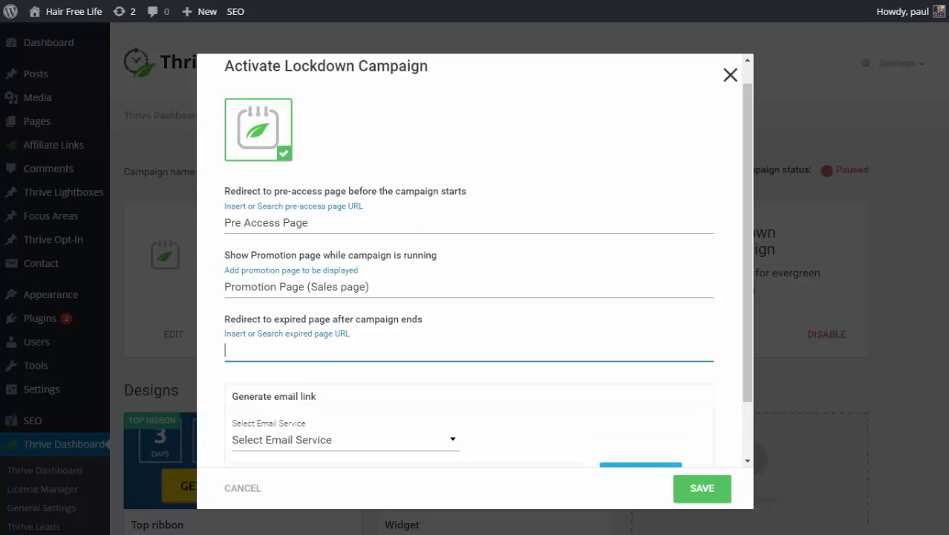
left_click(235, 348)
type("clos")
left_click(274, 375)
scroll(542, 255, "down", 1)
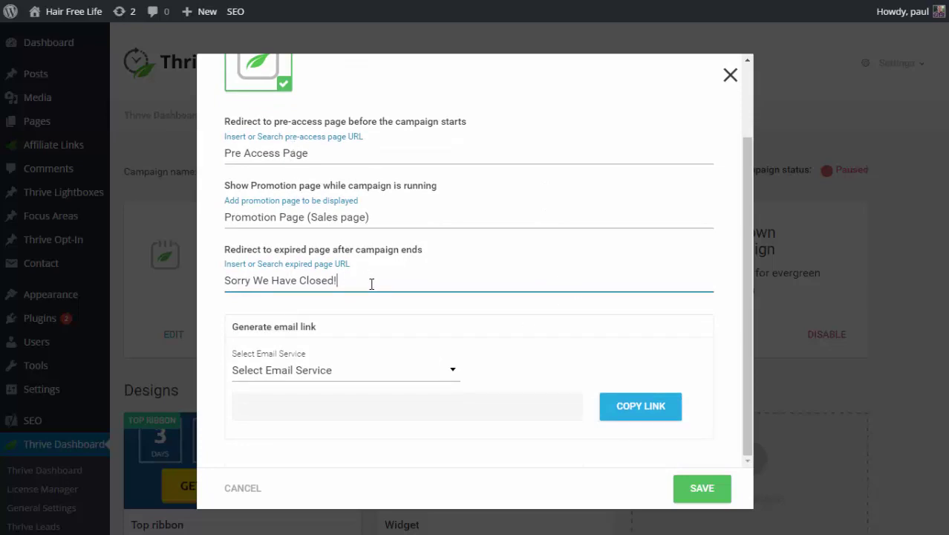
Generate the lockdown campaign's email link for AWeber and copy it
left_click(347, 380)
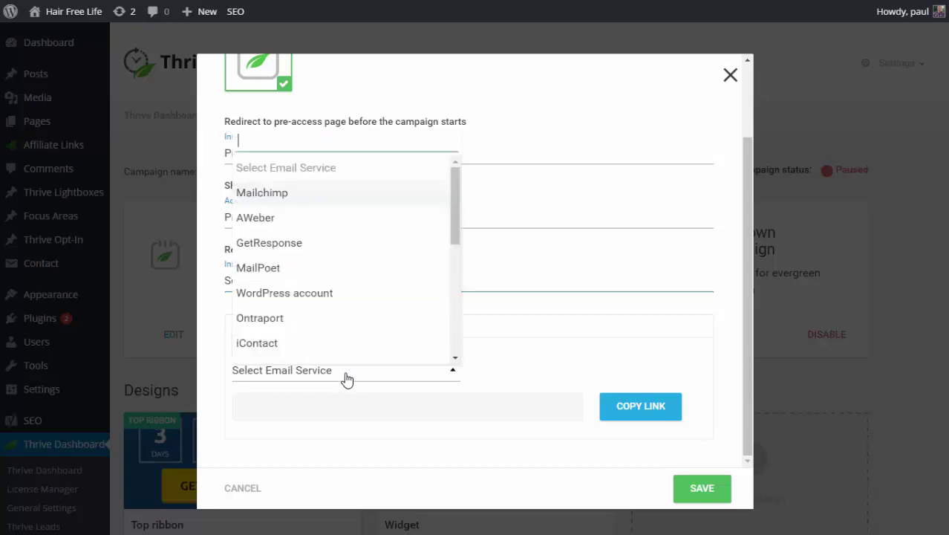
left_click_drag(454, 216, 438, 171)
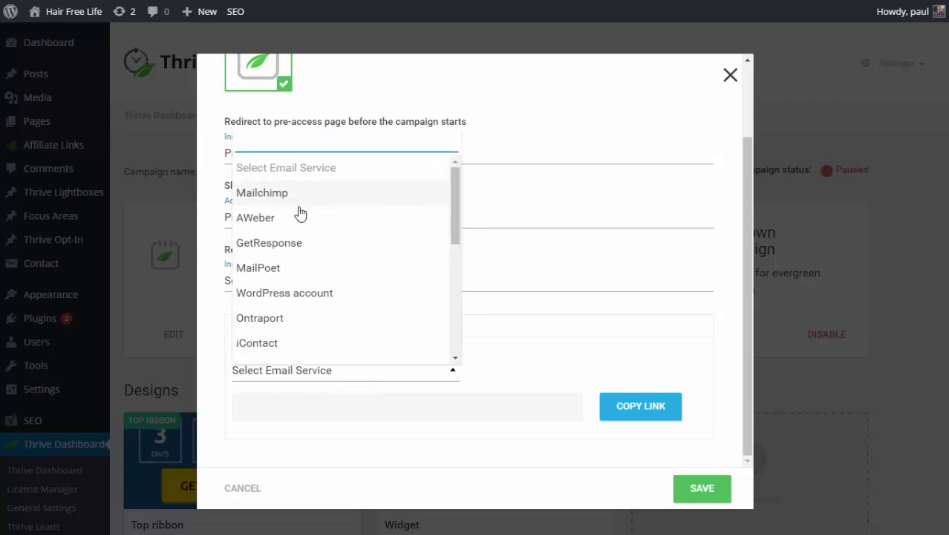
left_click(277, 223)
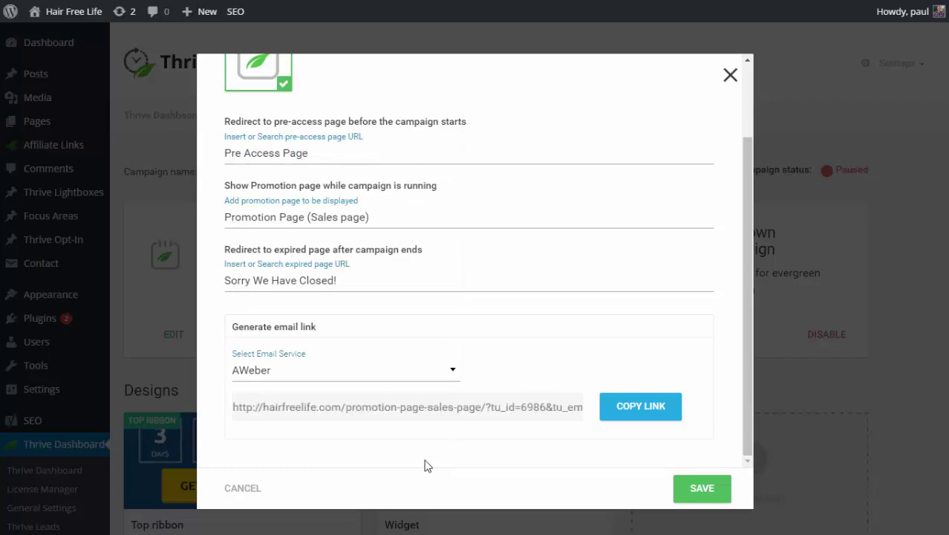
left_click(613, 413)
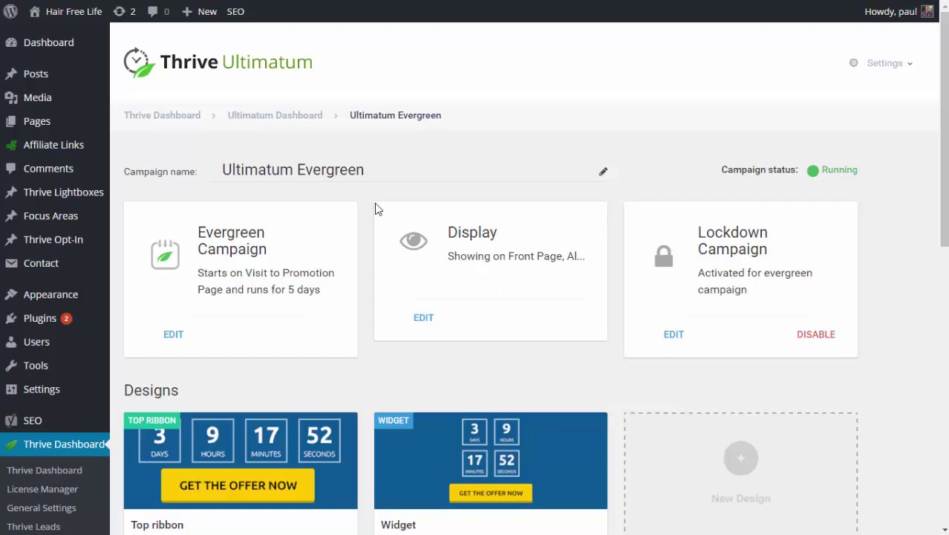
Return to the Ultimatum Dashboard and create a new campaign named "7 day offer"
left_click(276, 118)
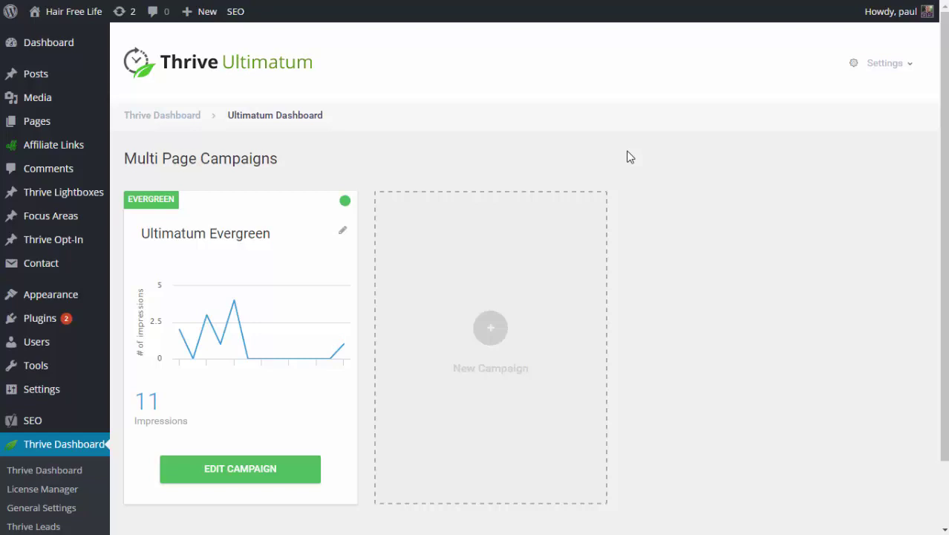
mouse_move(131, 219)
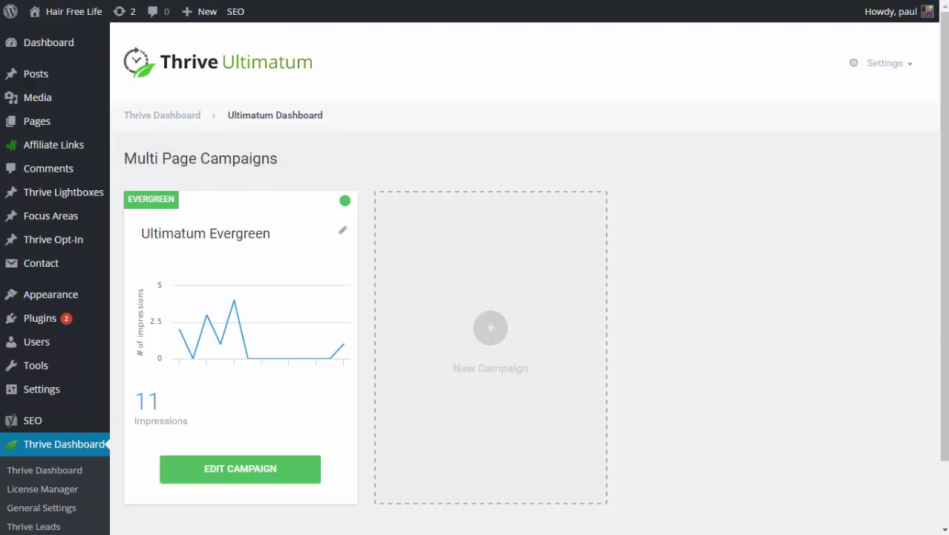
left_click(499, 329)
left_click(429, 191)
left_click(608, 405)
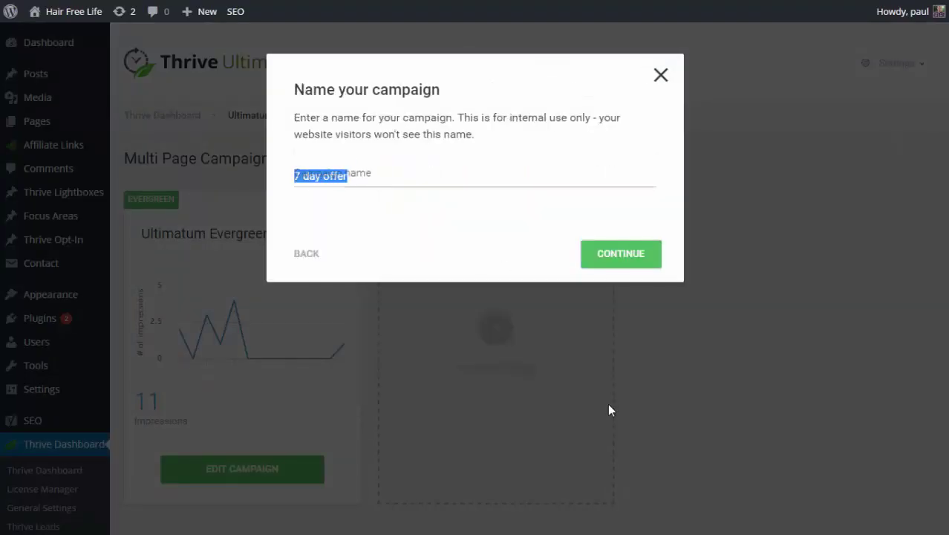
left_click(621, 255)
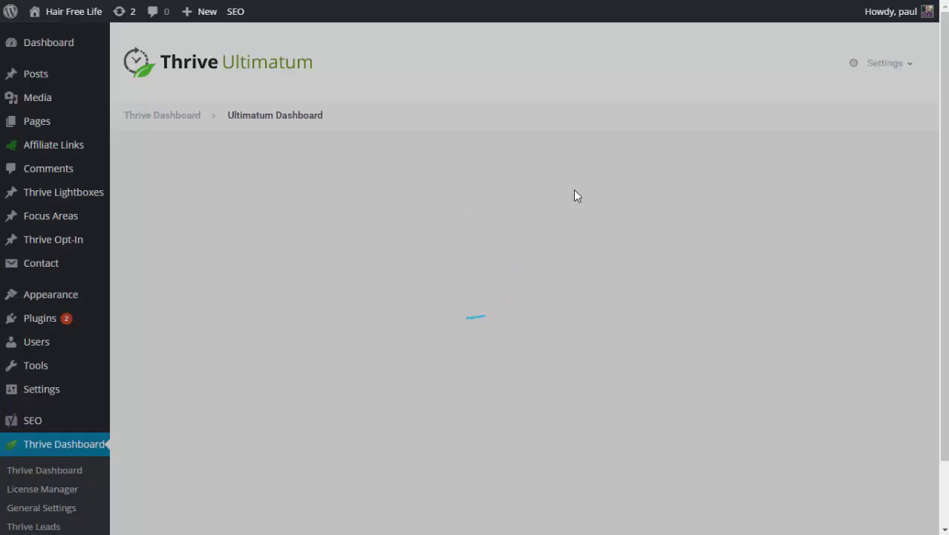
Go back to the Ultimatum Dashboard and reorder the campaigns so that "7 day offer" comes before Ultimatum Evergreen
scroll(211, 133, "up", 2)
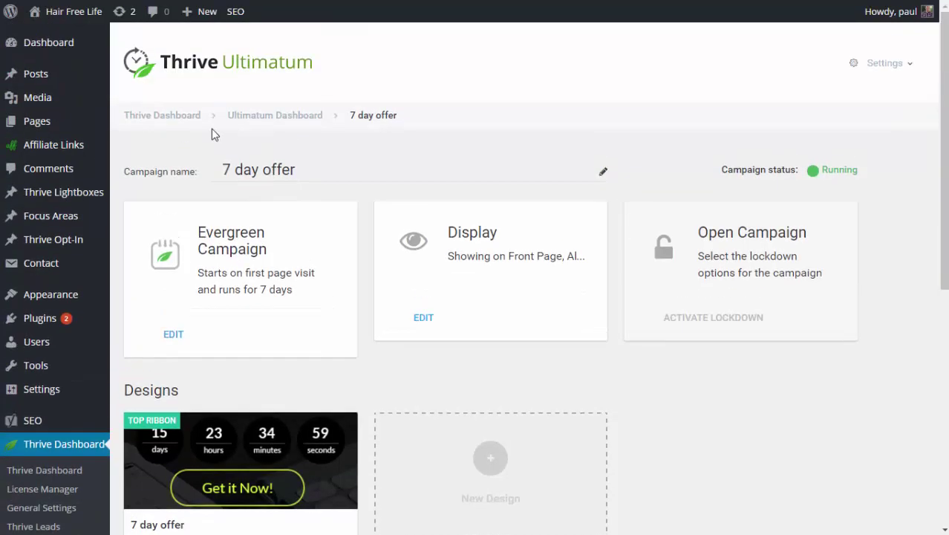
left_click(273, 118)
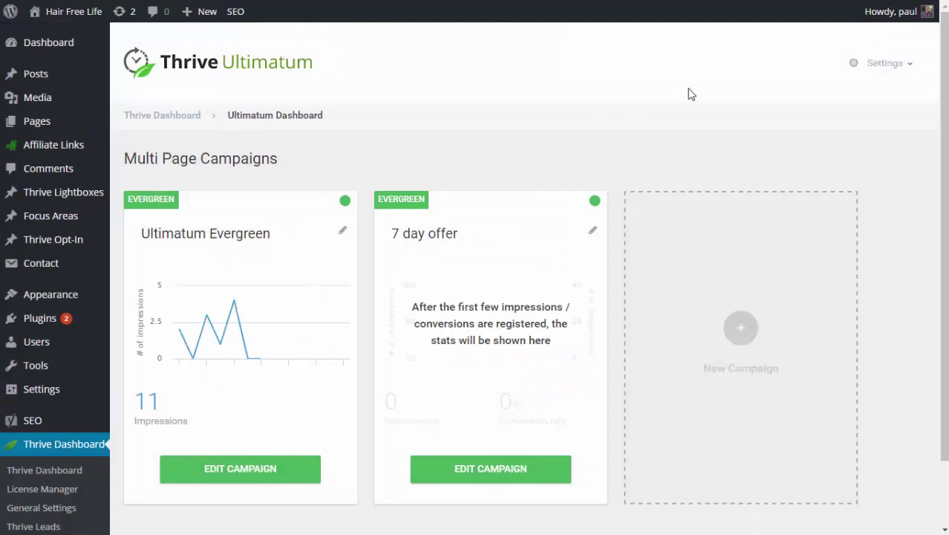
mouse_move(565, 213)
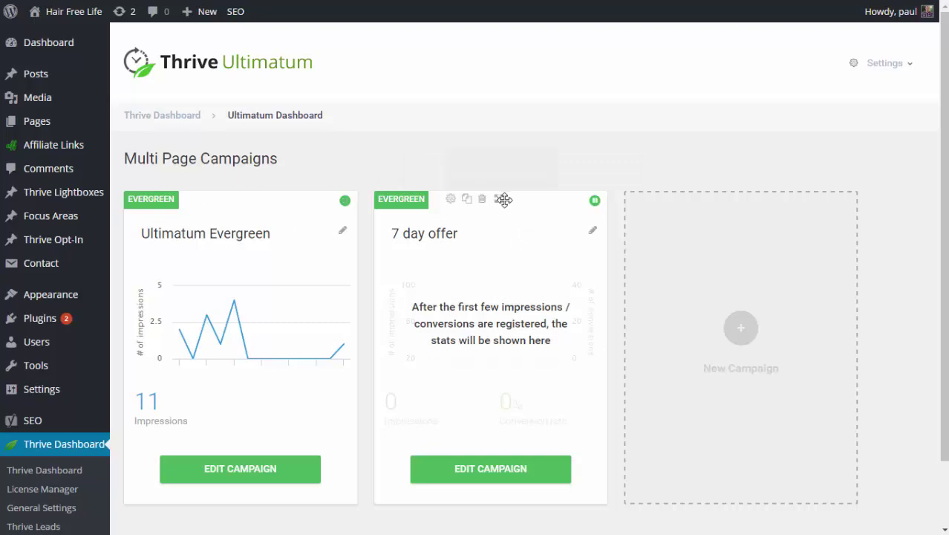
left_click_drag(504, 199, 485, 206)
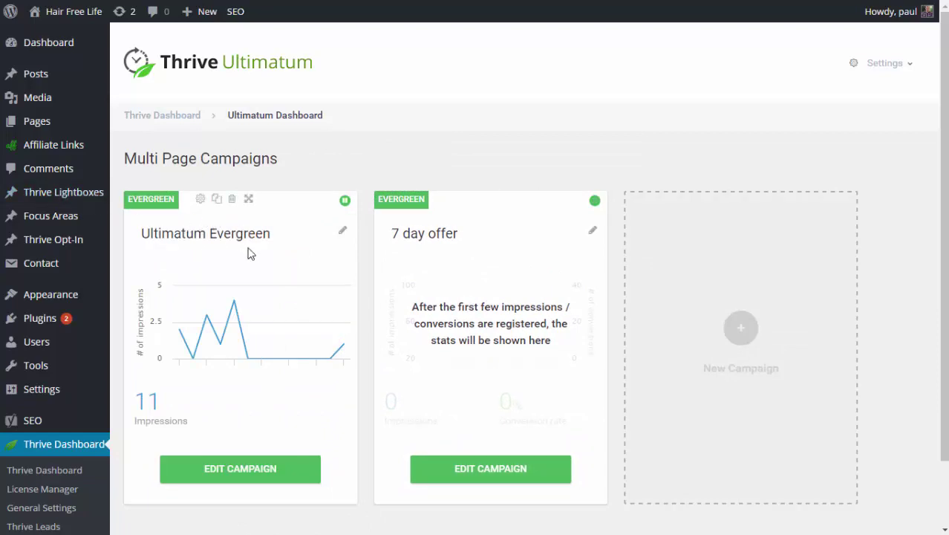
left_click_drag(499, 198, 261, 206)
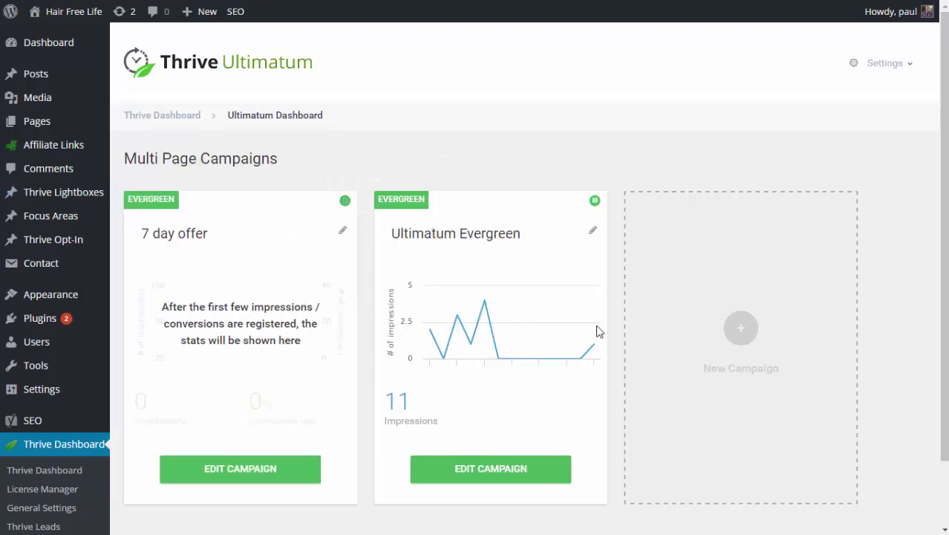